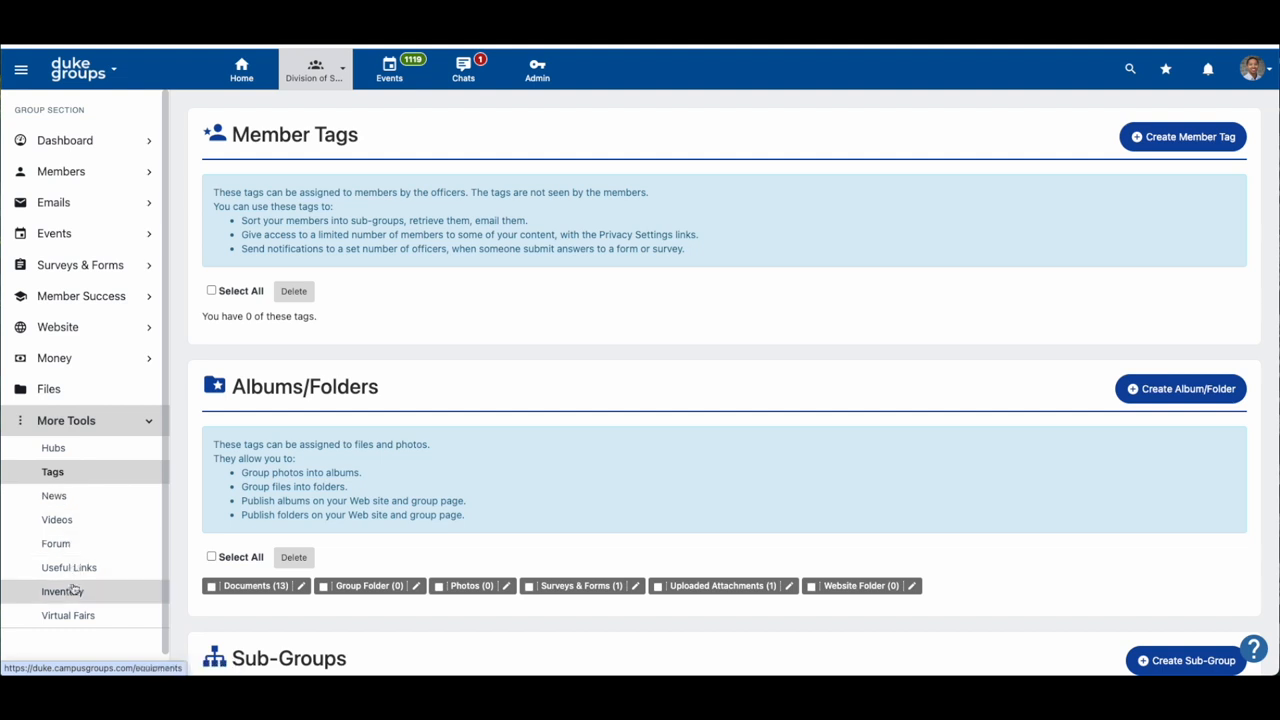
Step: Create a new inventory equipment item named "Card Reader Test" with the description "Card reader for scanning attendance"
left_click(75, 593)
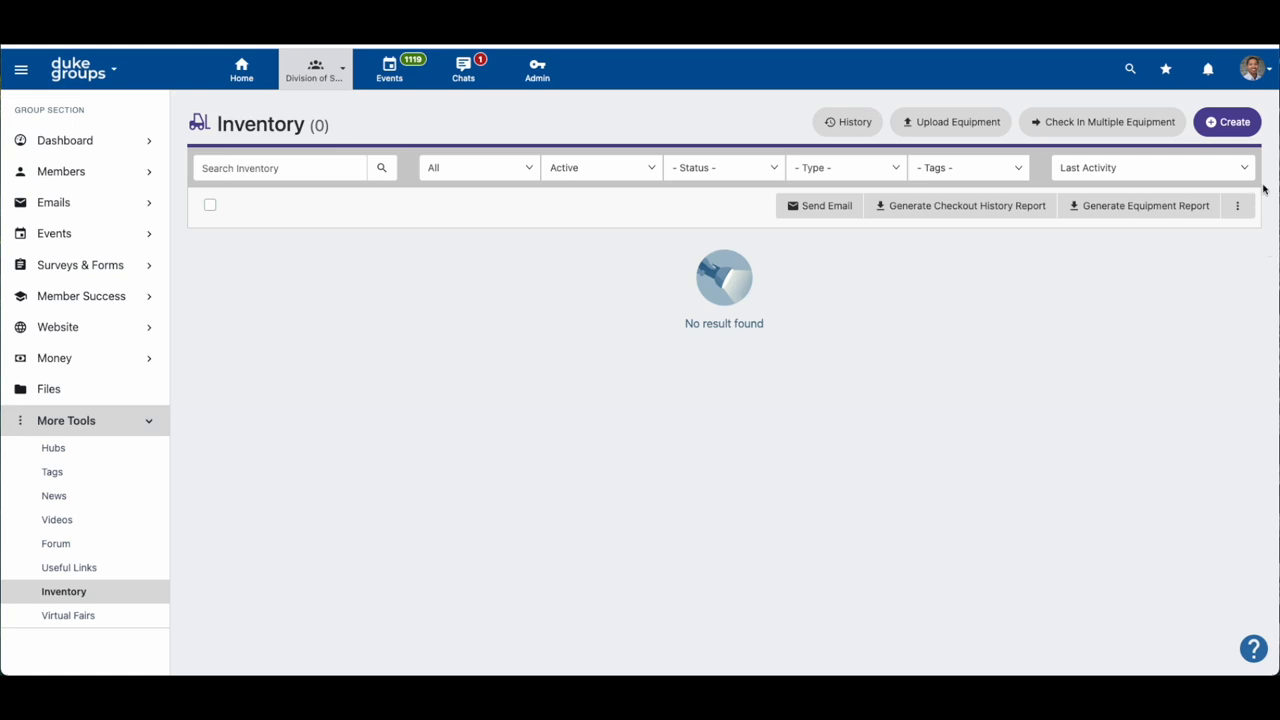
left_click(1216, 124)
left_click(571, 134)
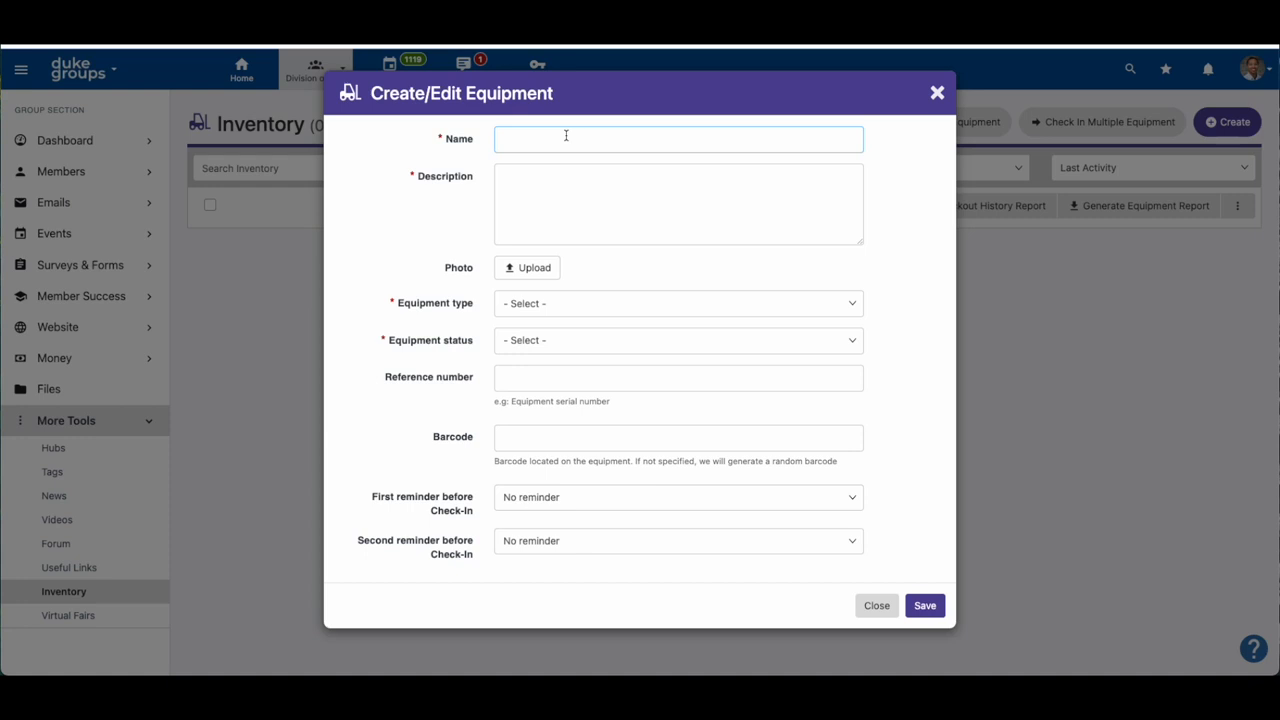
type("Card Reader Test")
left_click(604, 206)
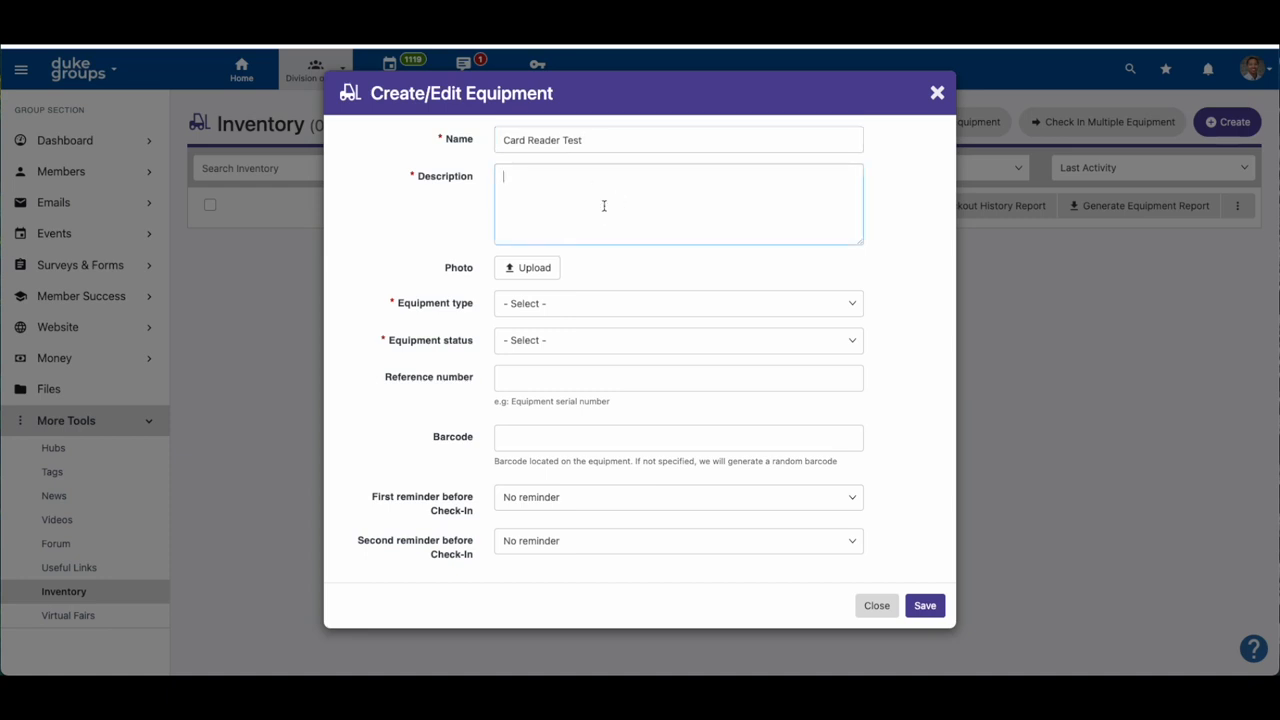
type("Card reader for scanning attendance")
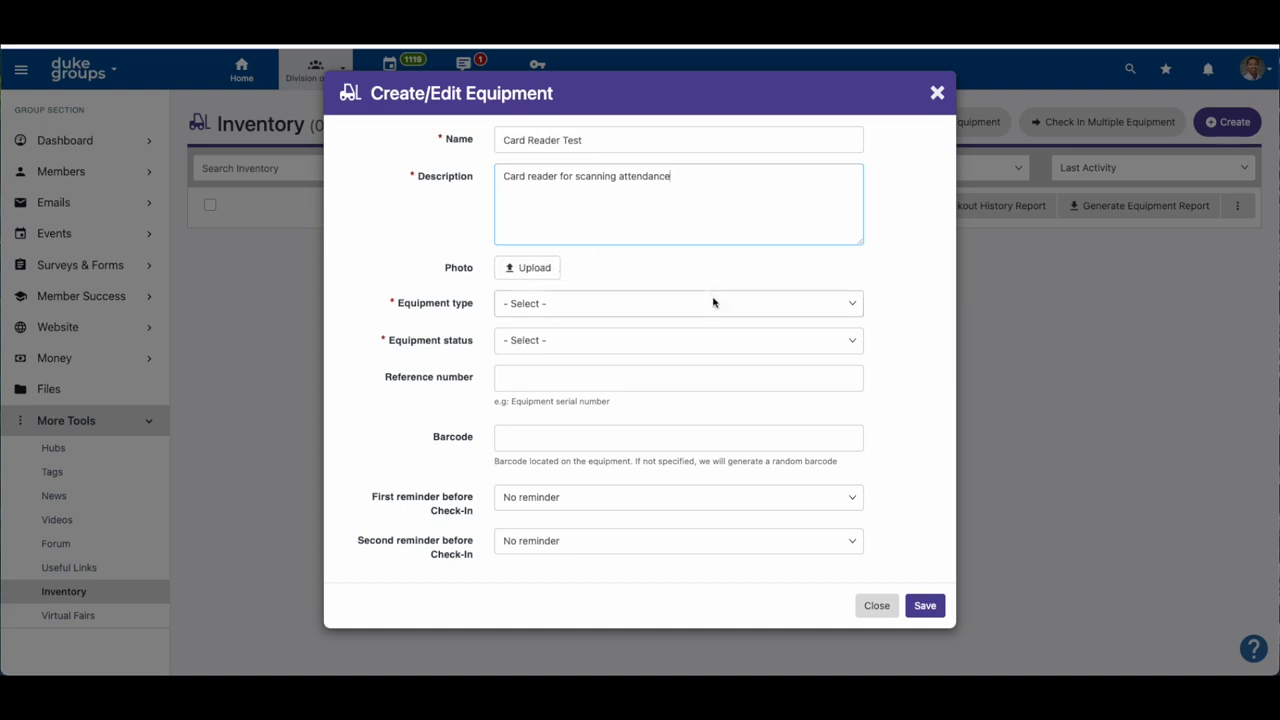
Step: Upload the card reader photo and set the equipment type to Card Reader and its status to Functional
left_click(528, 268)
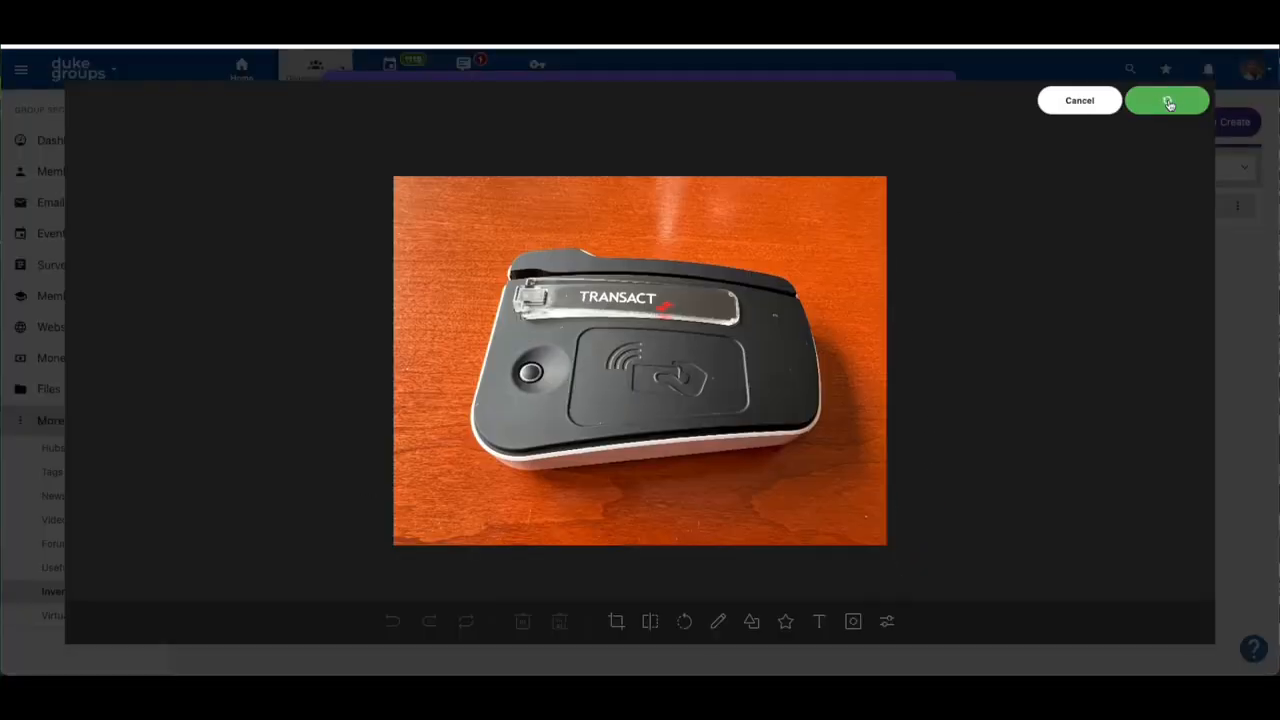
left_click(1167, 101)
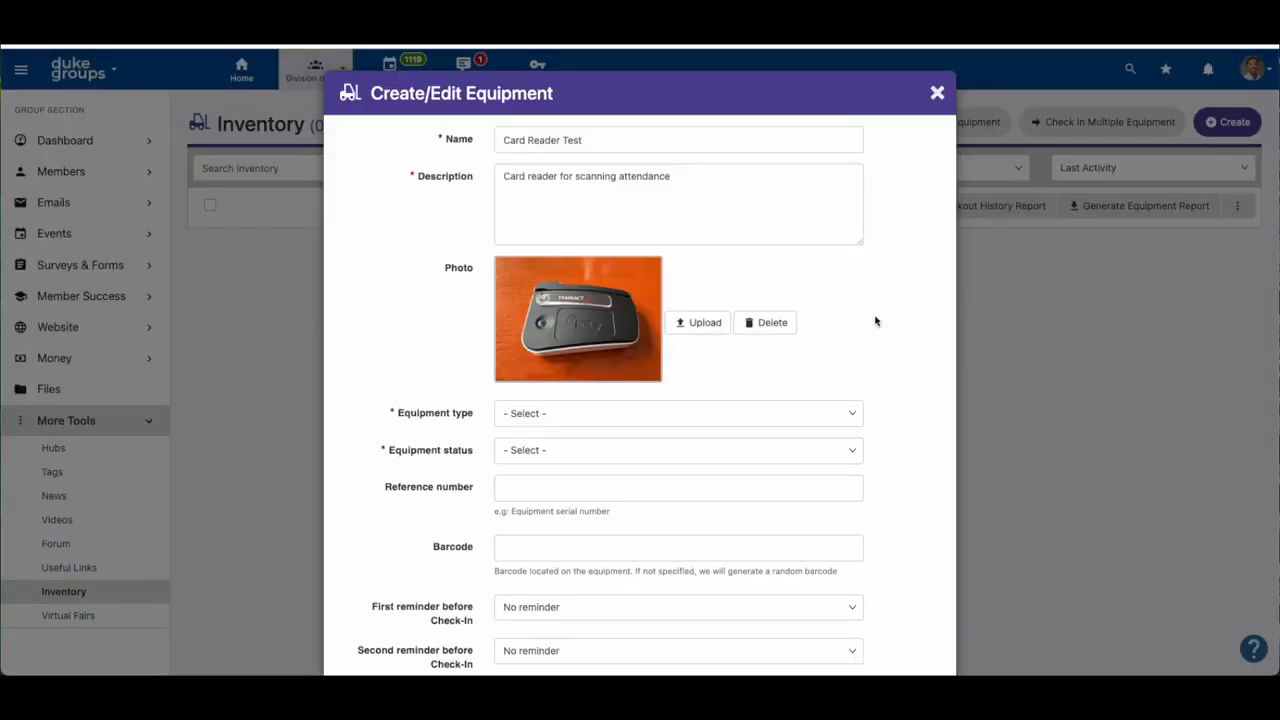
scroll(871, 320, "down", 1)
left_click(760, 346)
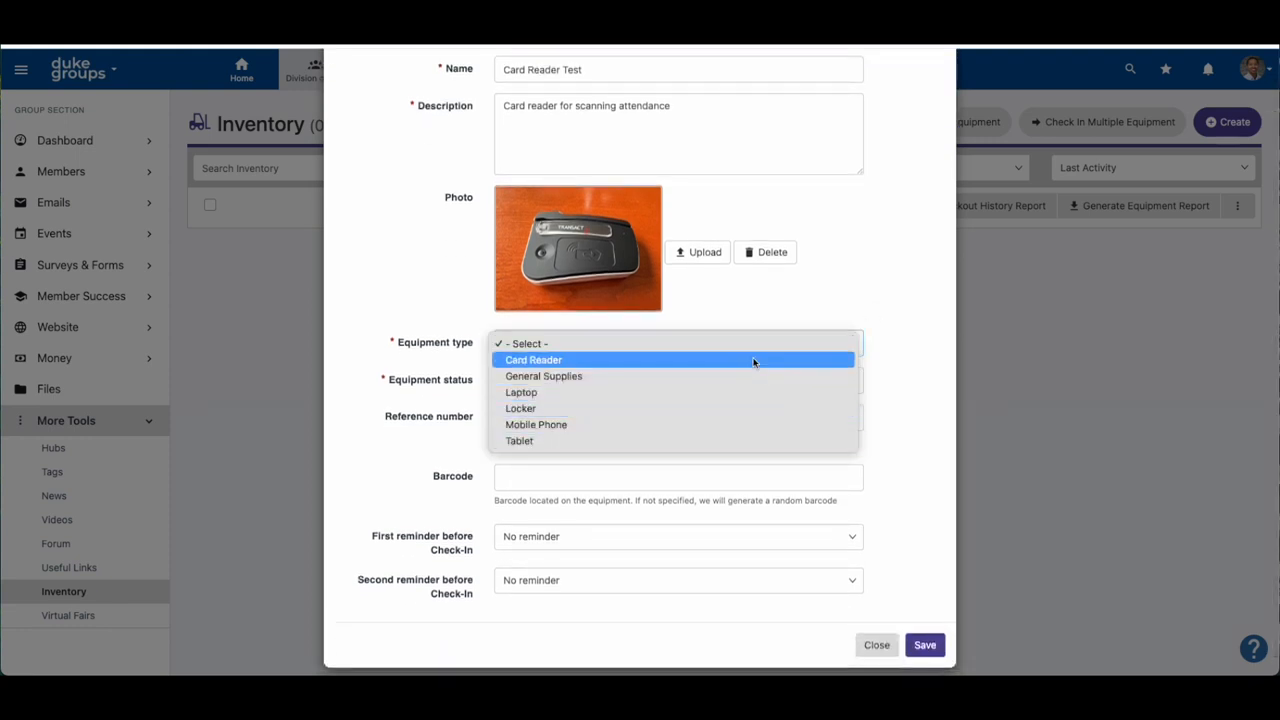
left_click(753, 362)
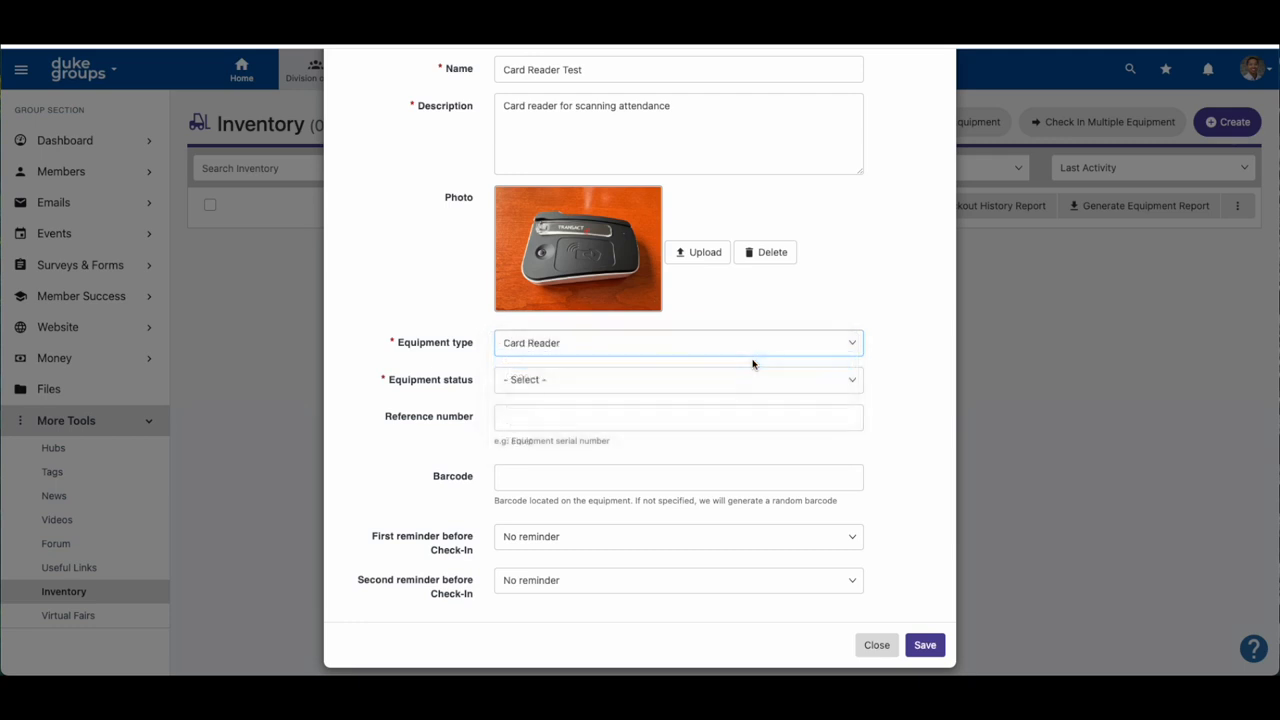
left_click(806, 384)
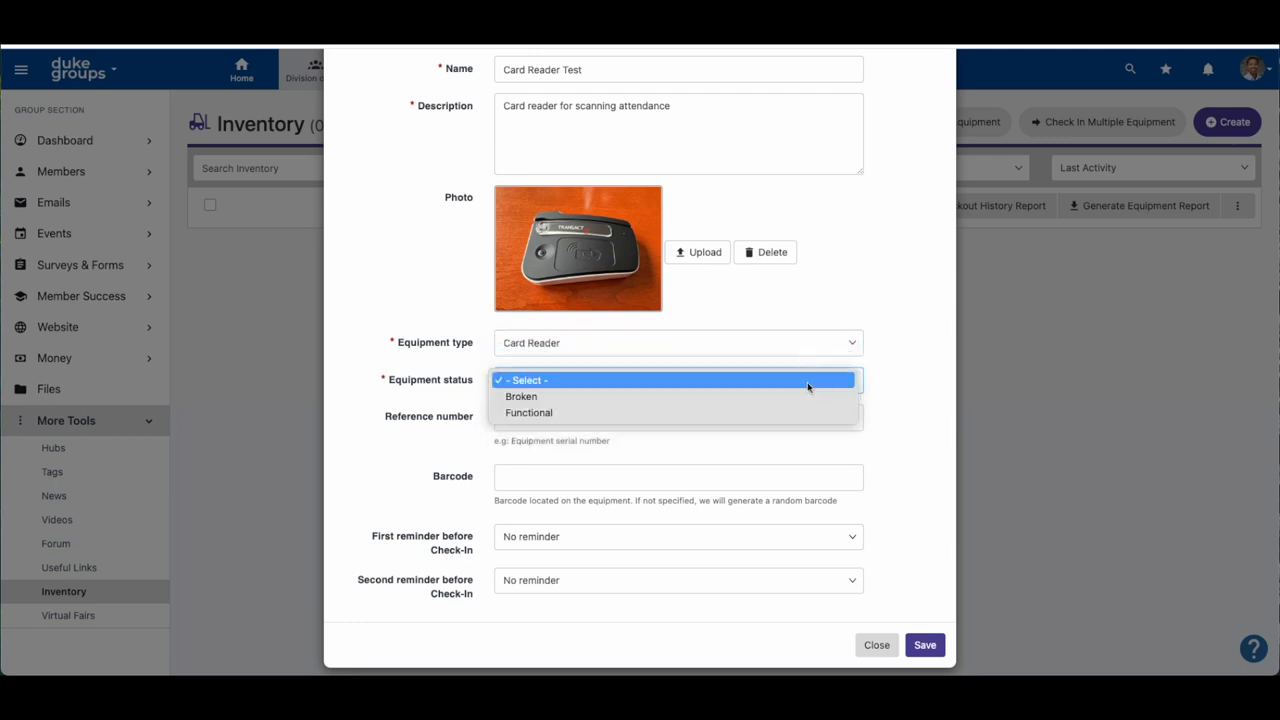
left_click(637, 412)
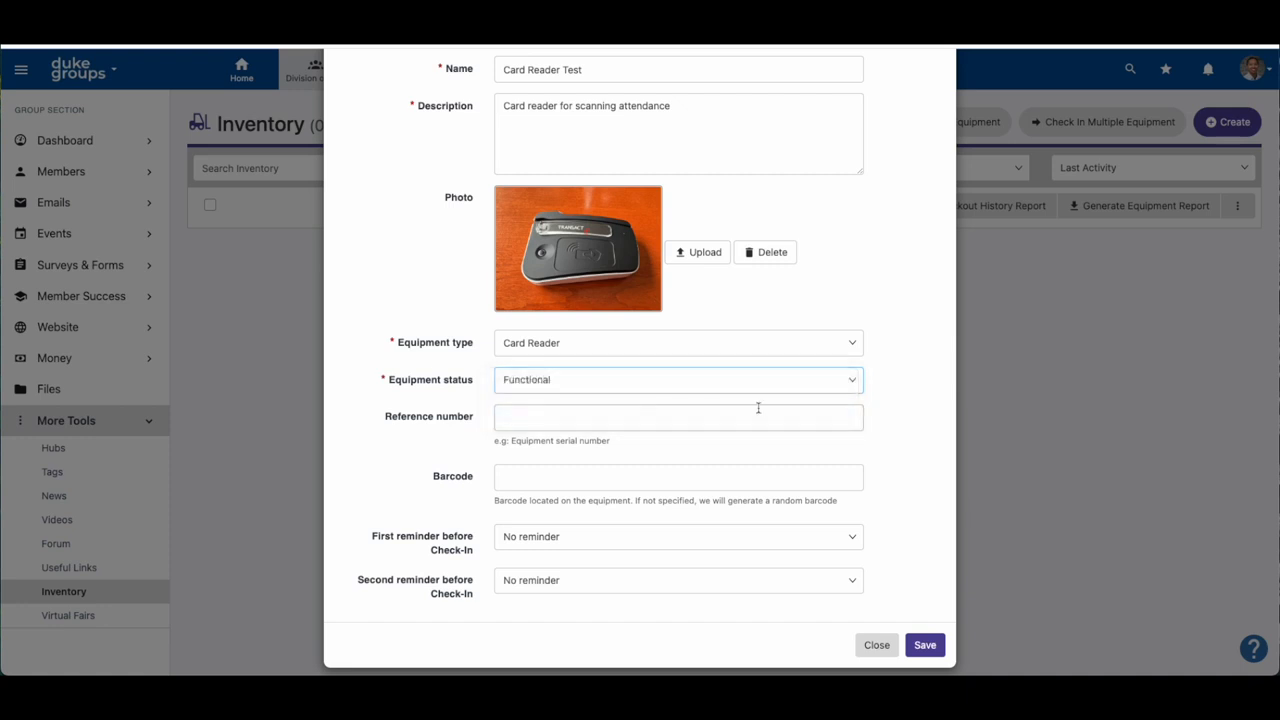
Step: Keep the first check-in reminder at No reminder and save the equipment item
scroll(913, 414, "down", 1)
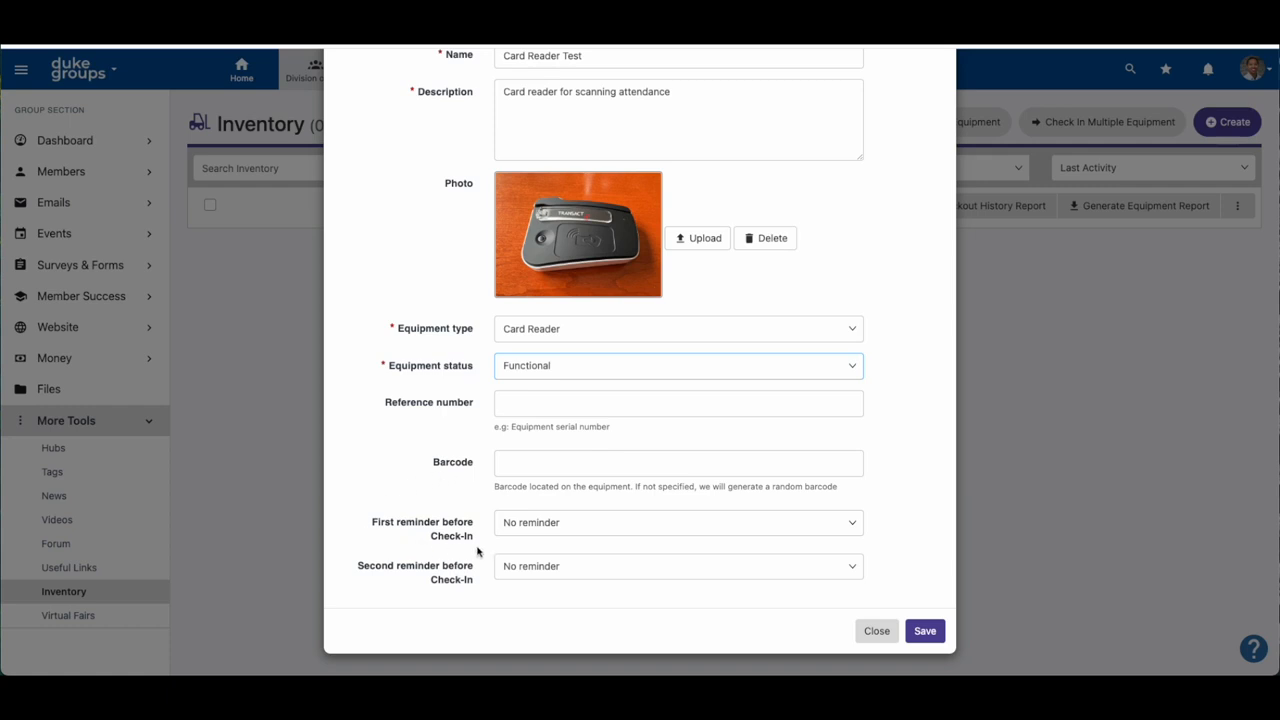
left_click(522, 530)
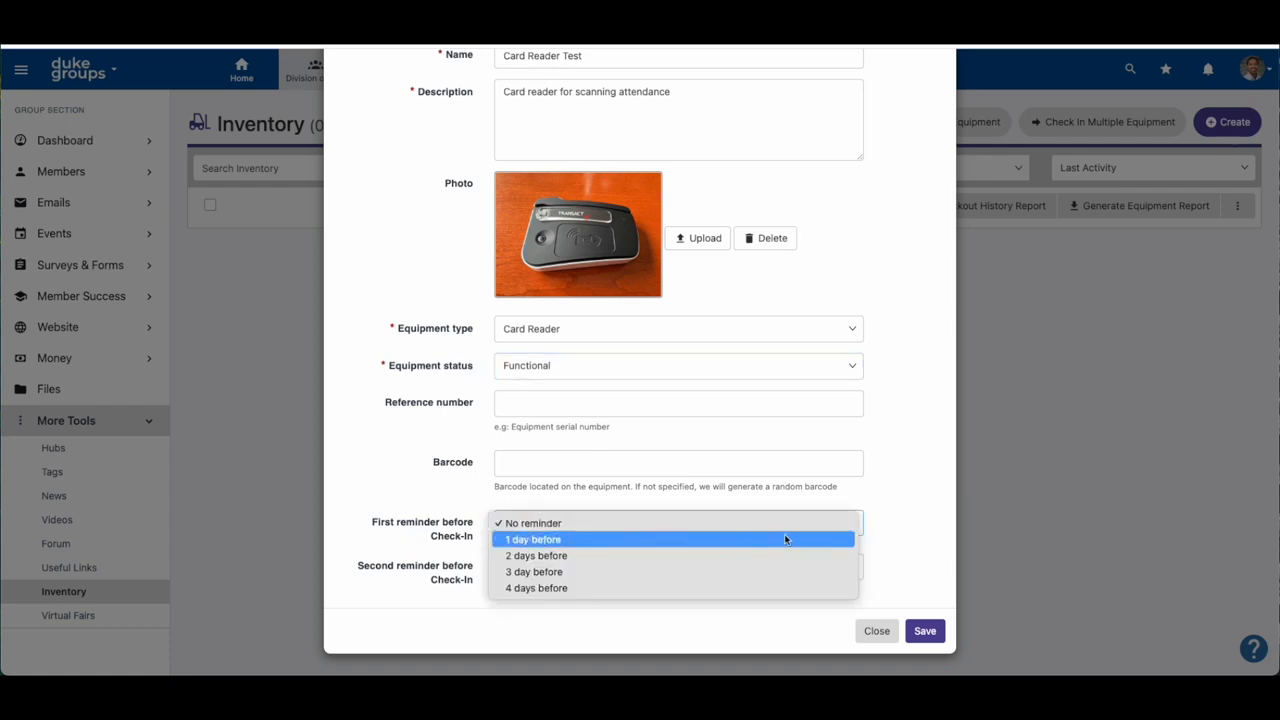
left_click(850, 539)
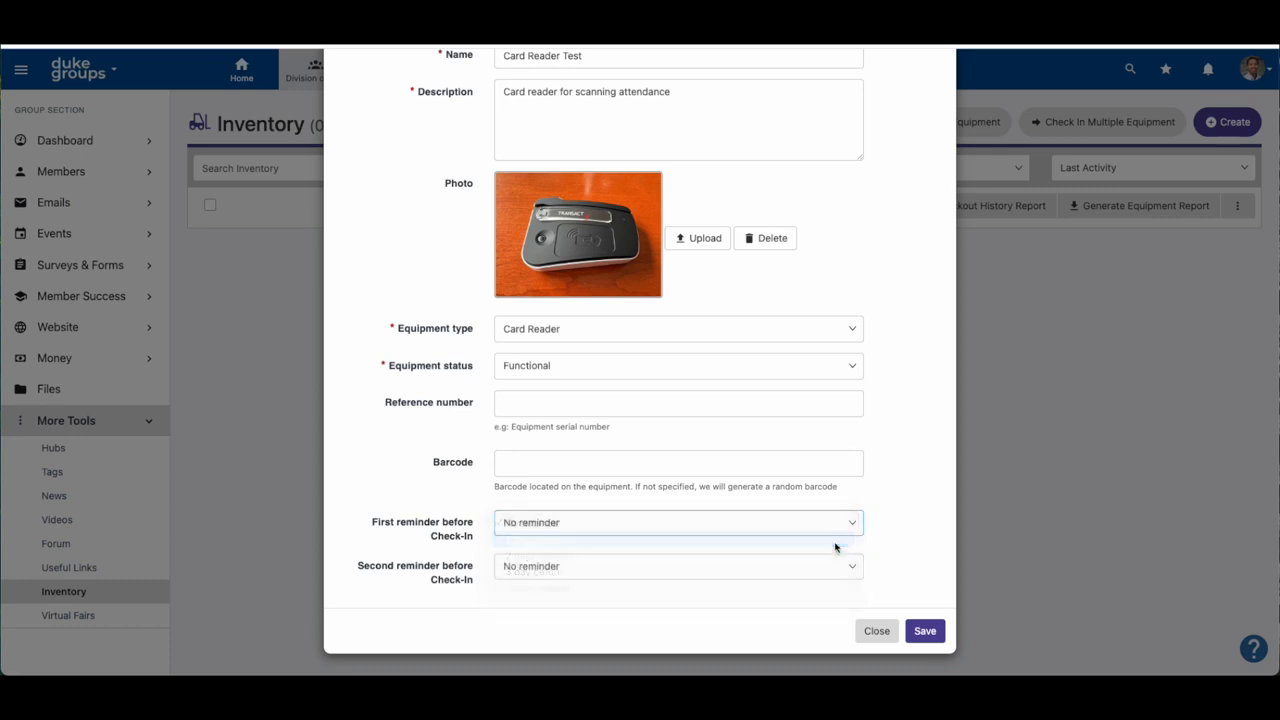
left_click(925, 631)
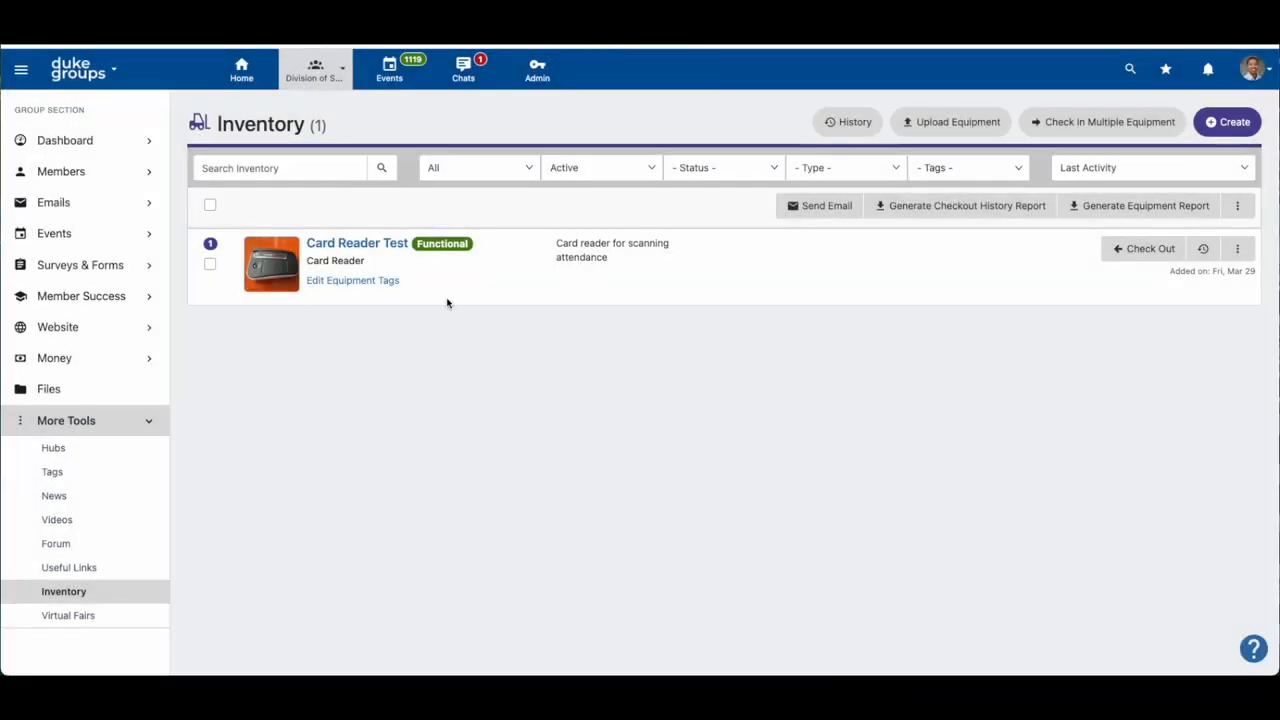
Step: Examine the tag options for Card Reader Test and the inventory's tag filter
left_click(369, 283)
left_click(425, 290)
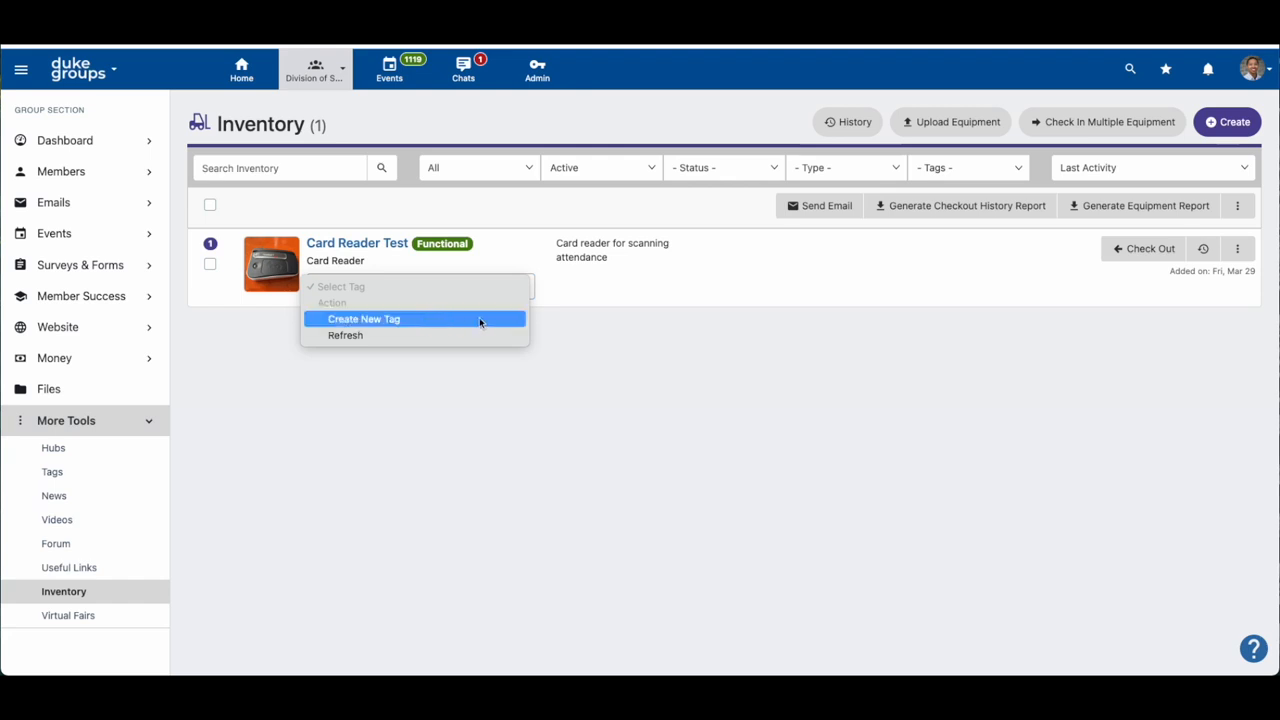
left_click(610, 284)
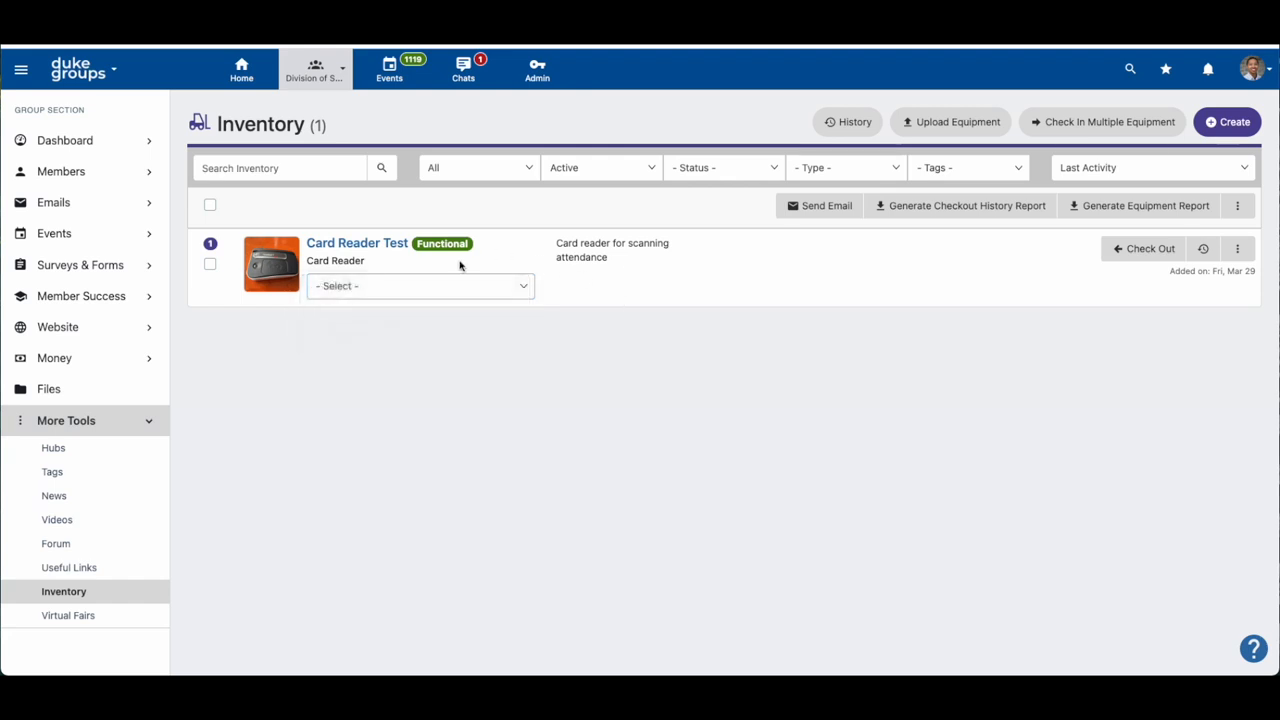
left_click(941, 177)
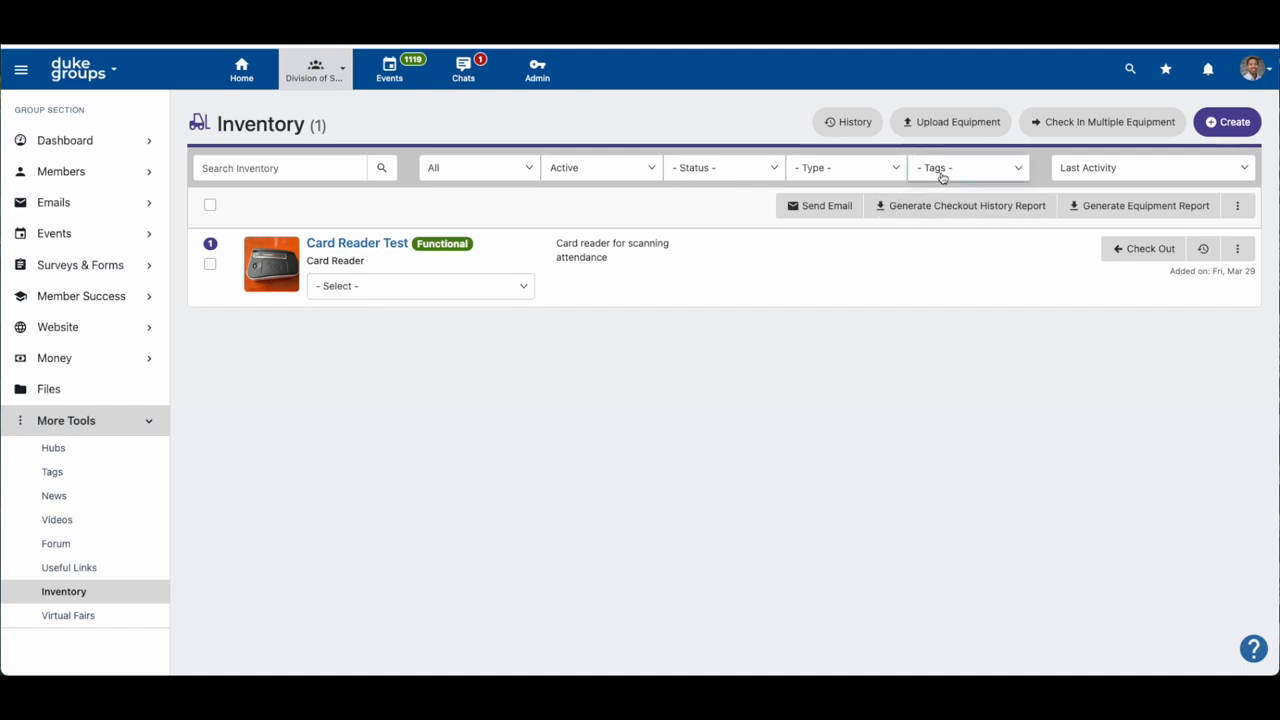
left_click(874, 265)
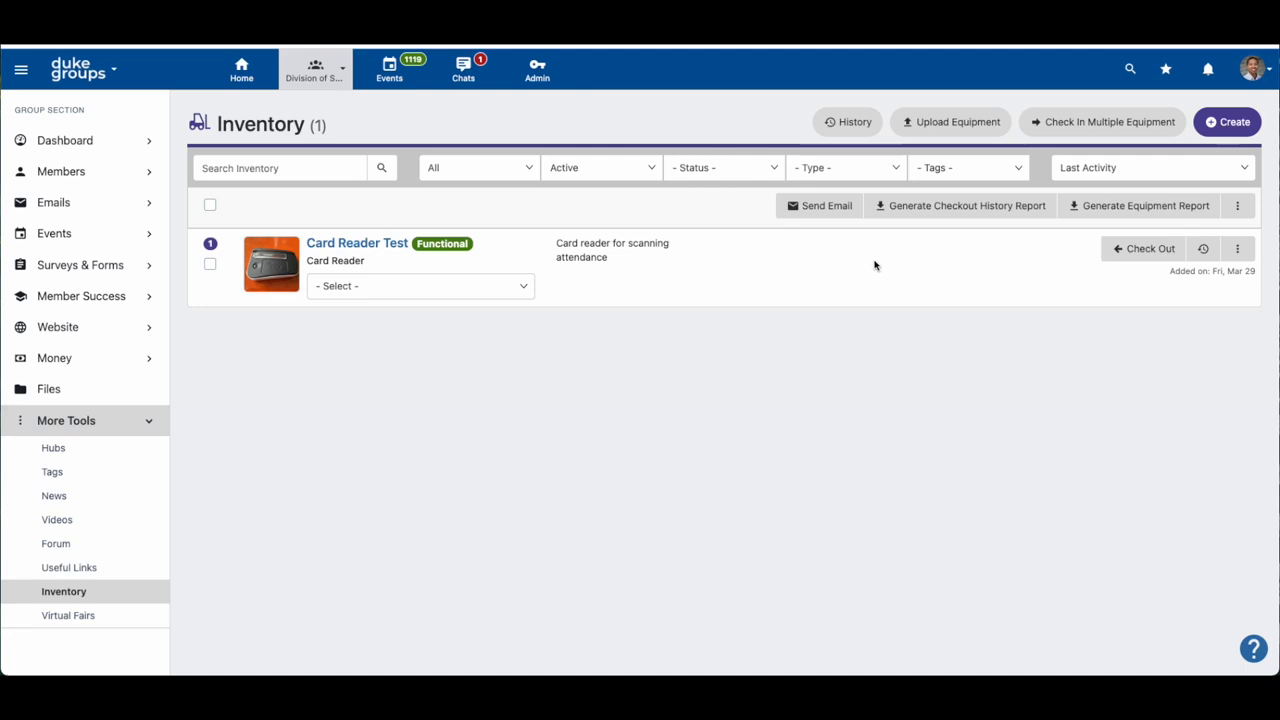
Step: Start checking out Card Reader Test to the Student Involvement & Leadership user, with expected check-in date 02 Apr 24
left_click(1145, 250)
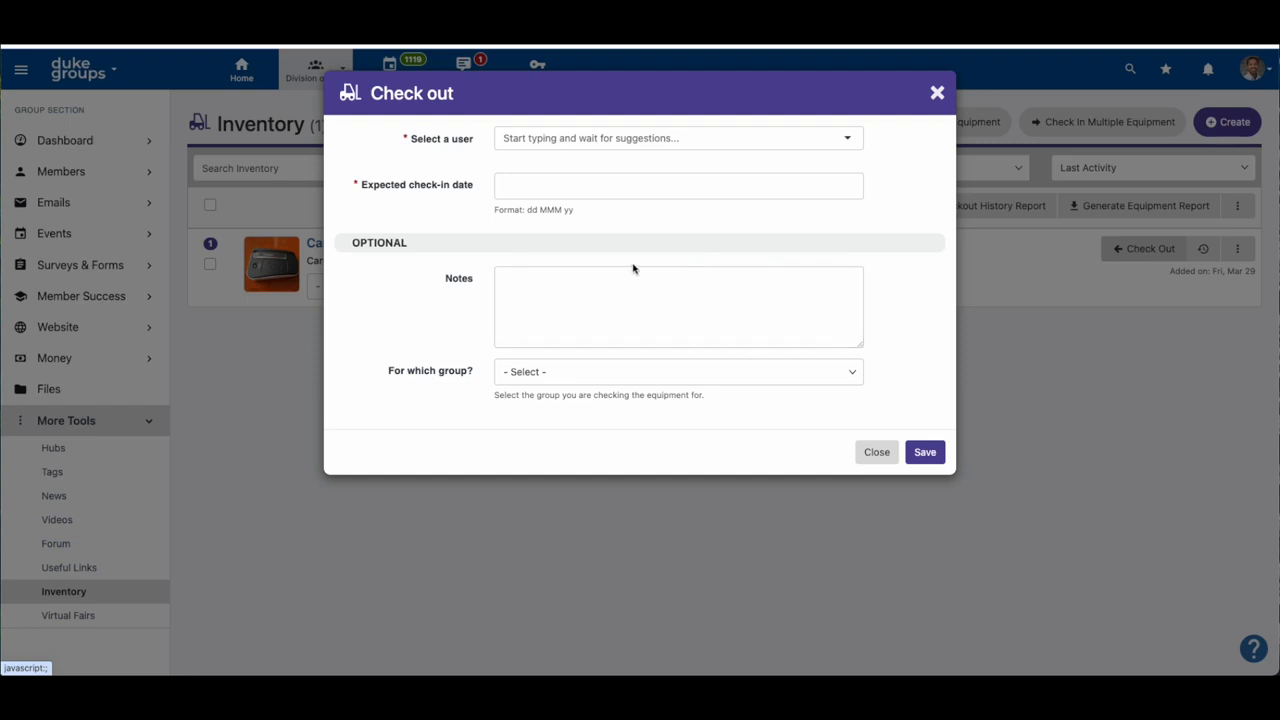
left_click(525, 147)
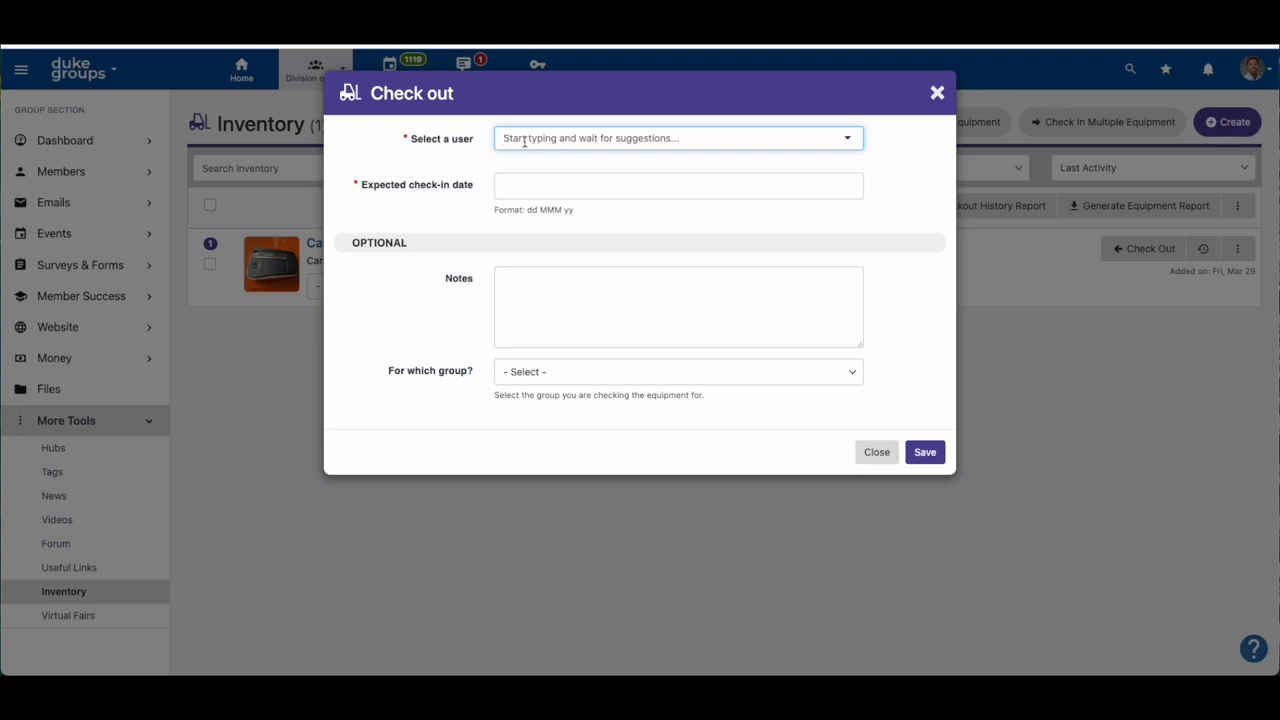
type("s")
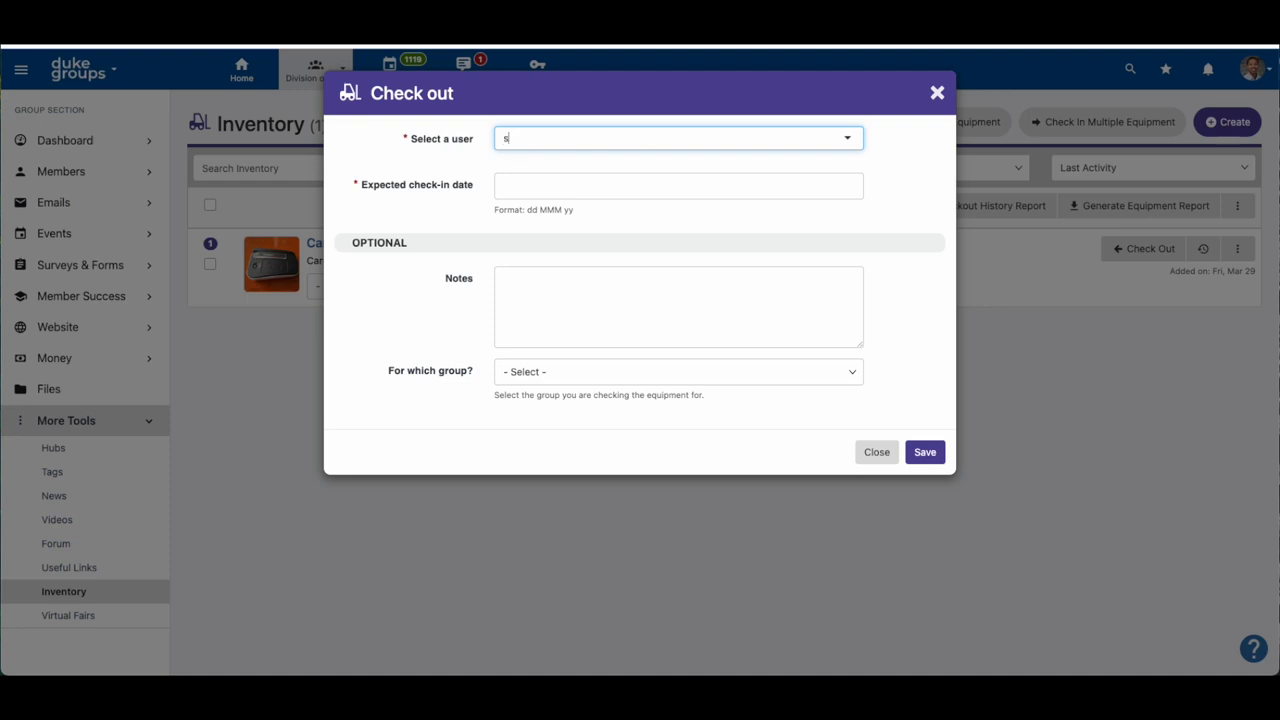
type("tudent involvement")
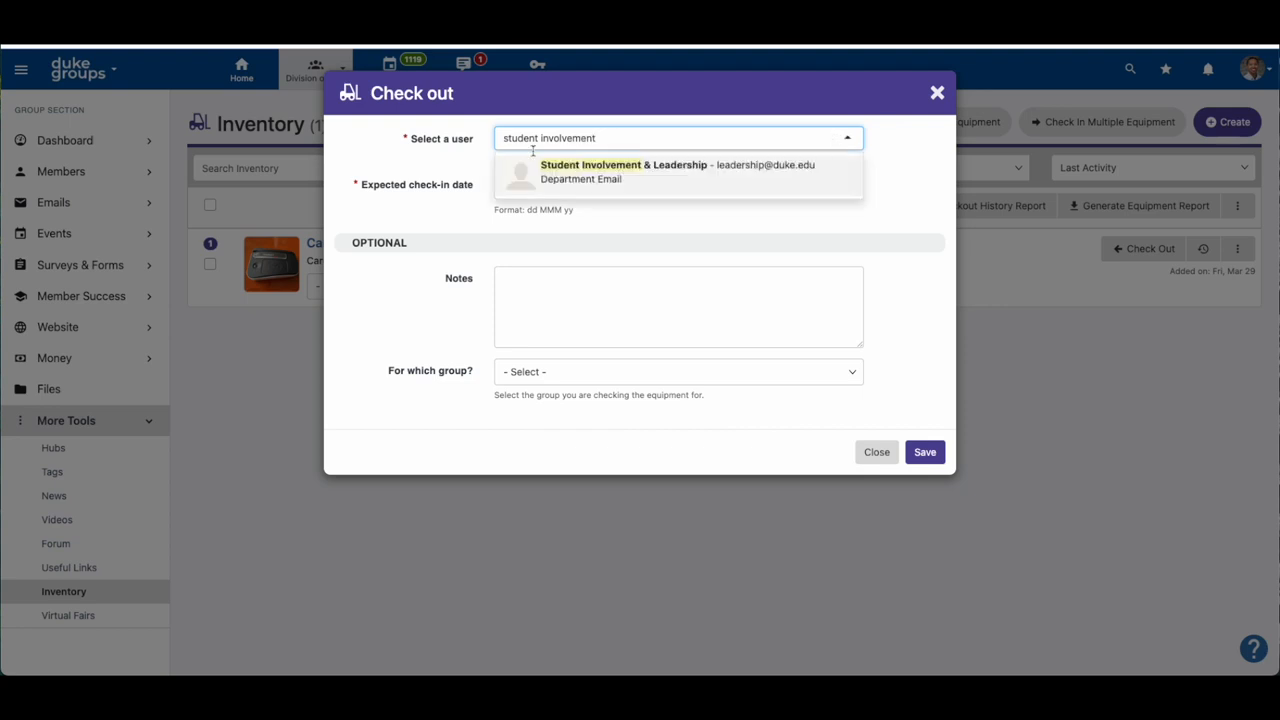
left_click(563, 171)
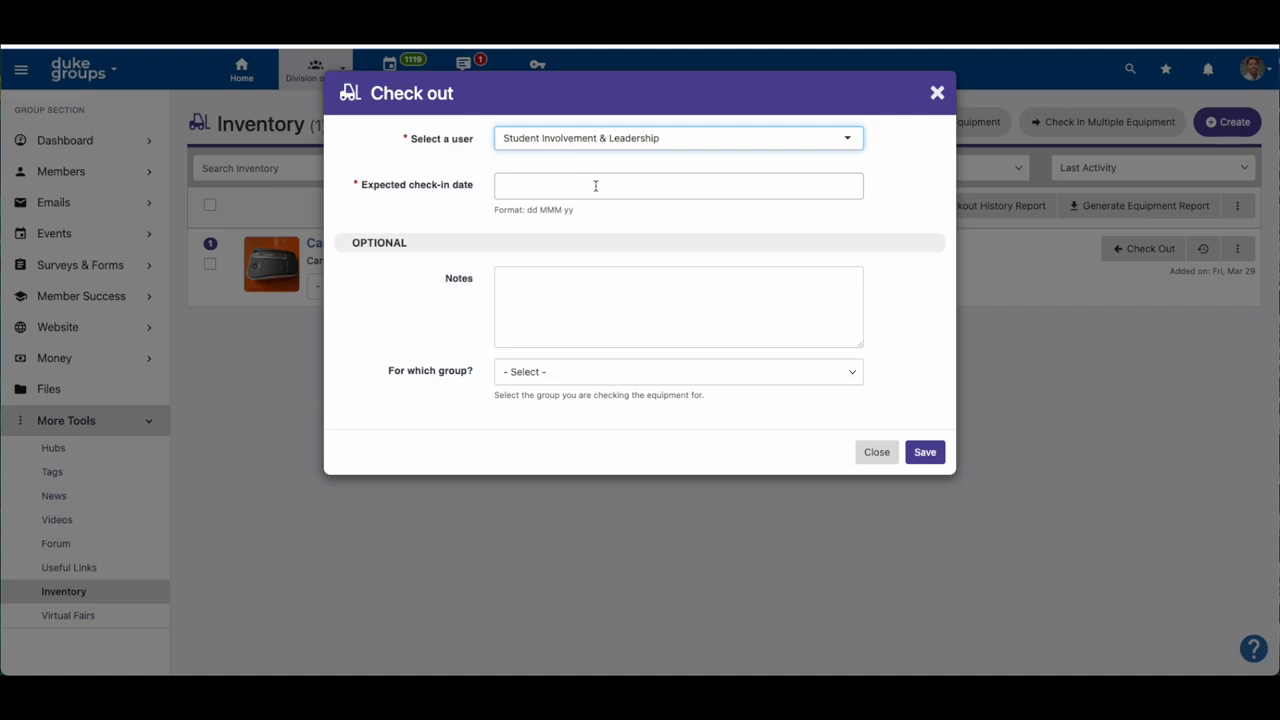
left_click(594, 186)
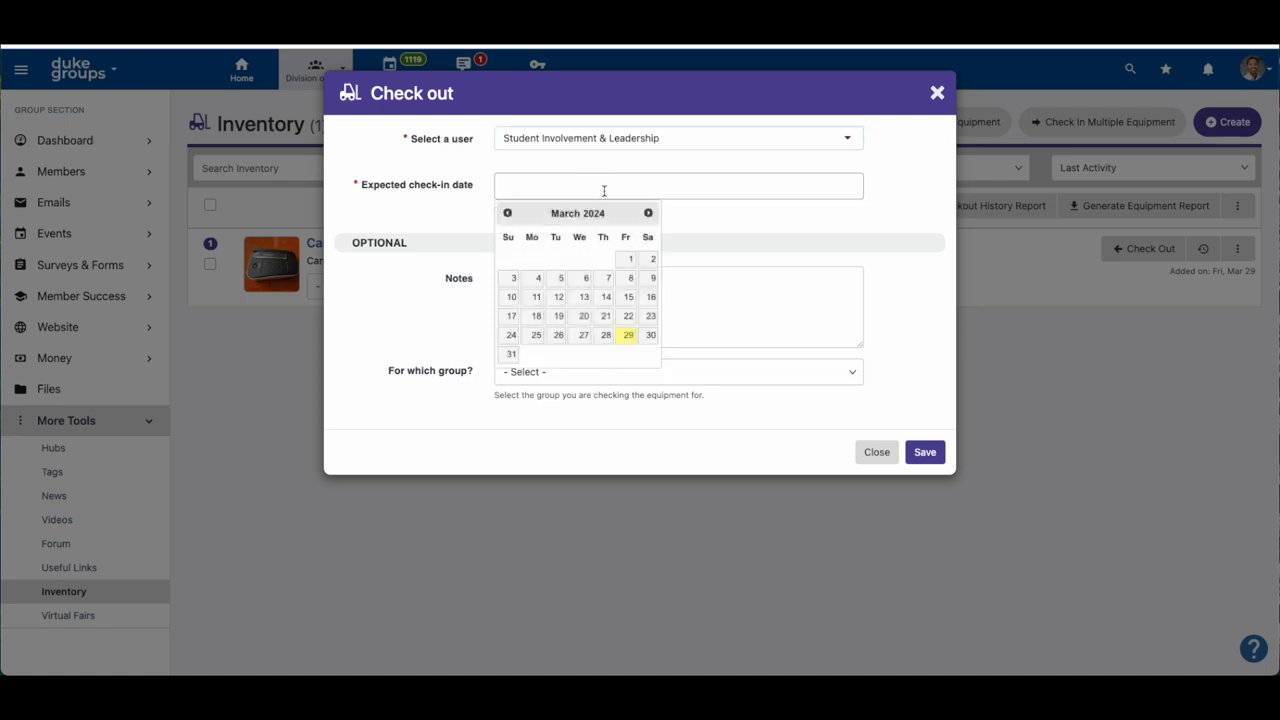
left_click(647, 213)
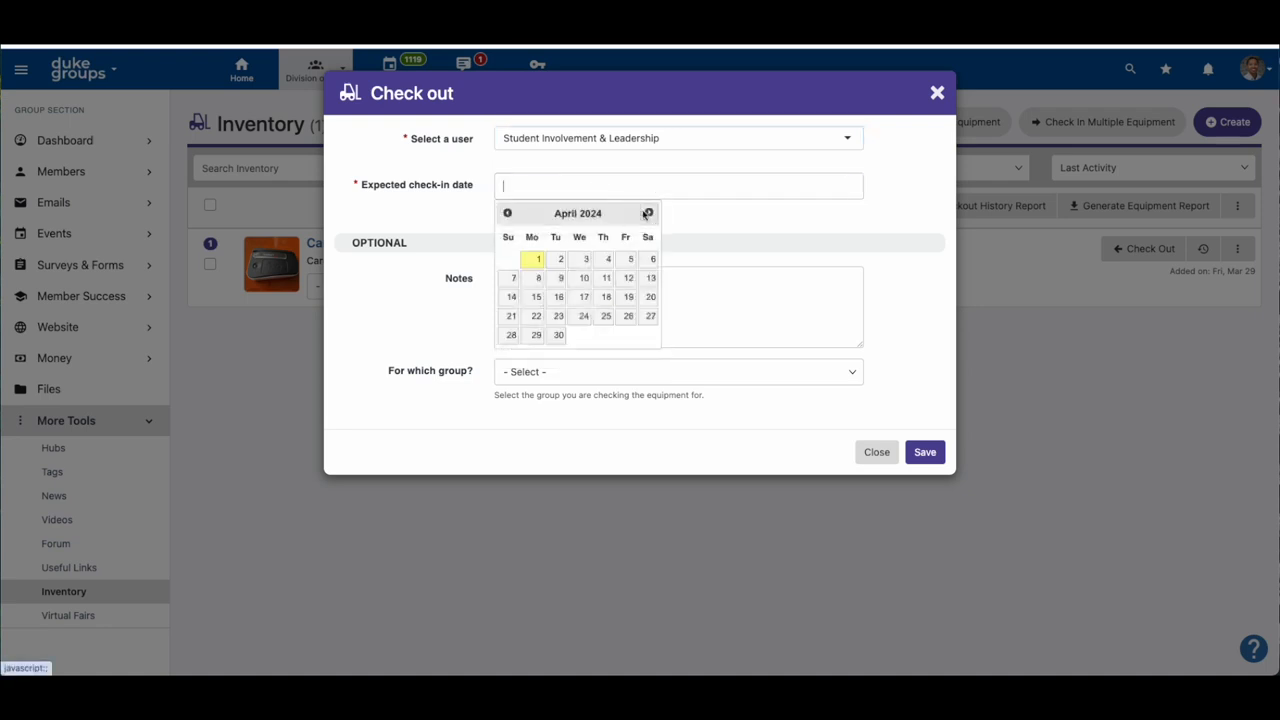
left_click(559, 258)
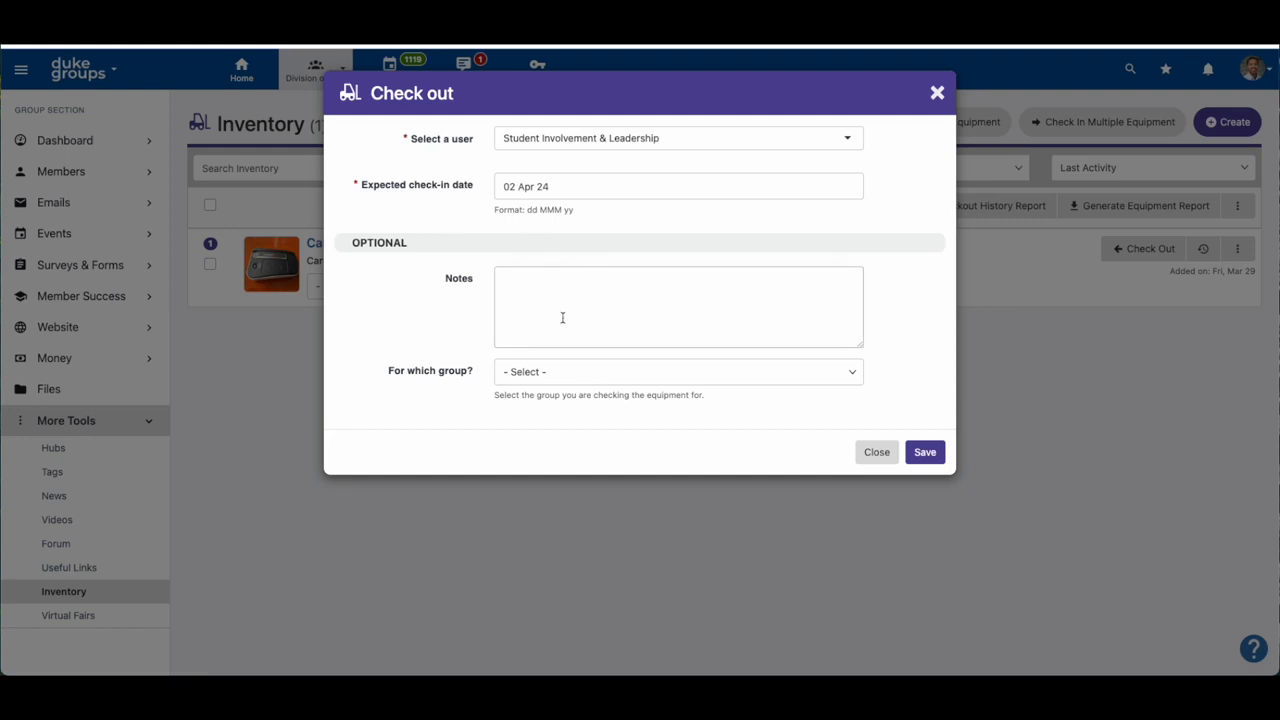
Step: Assign the checkout to the Student Involvement & Leadership group and save it
left_click(556, 378)
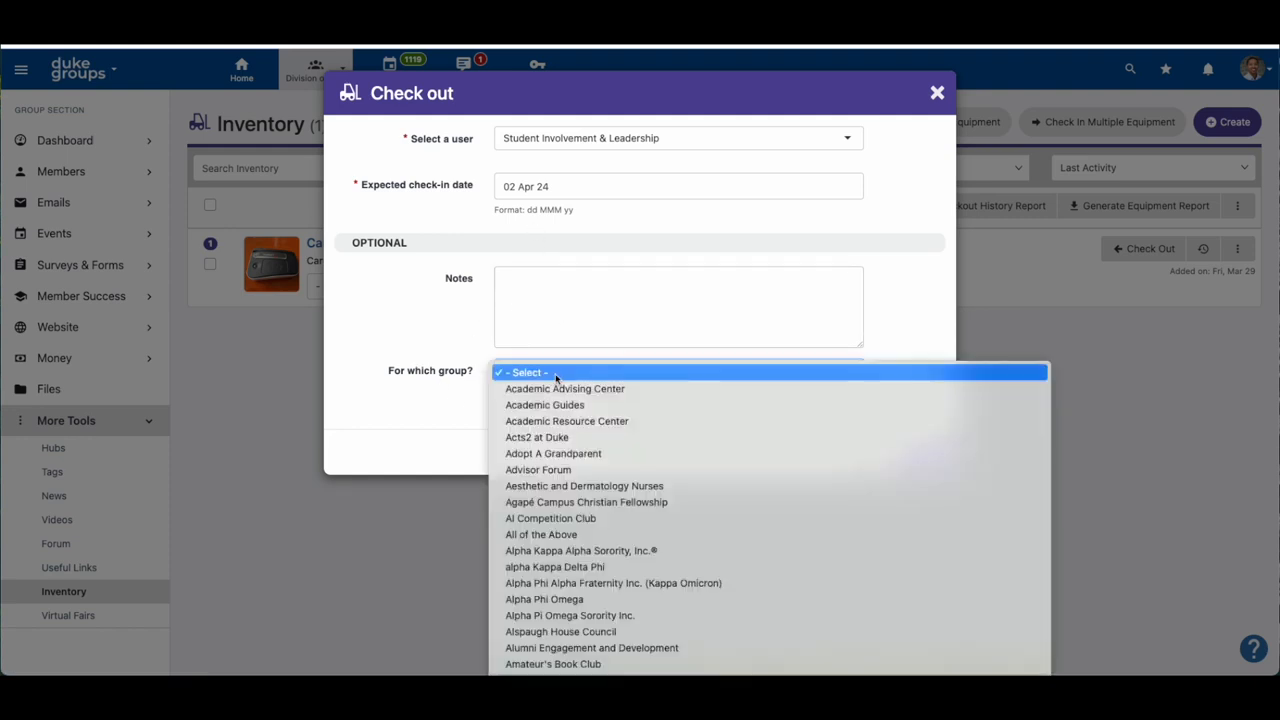
type("stu")
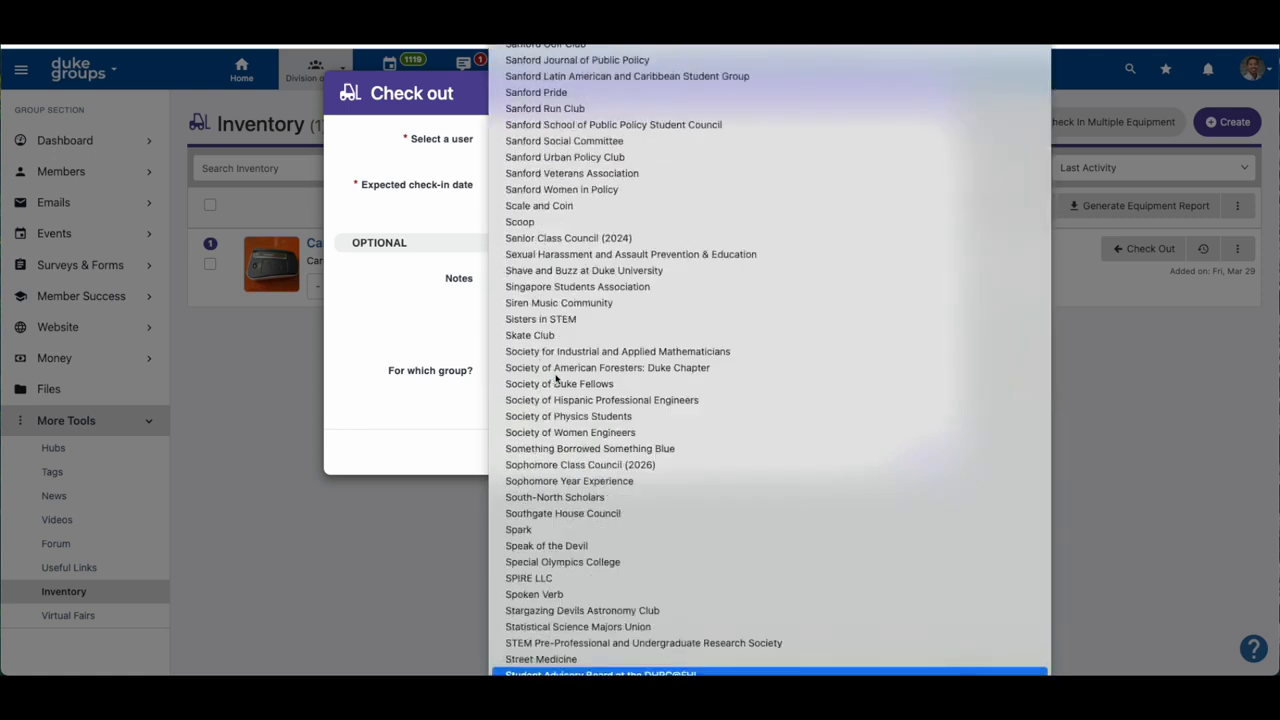
type("dent i")
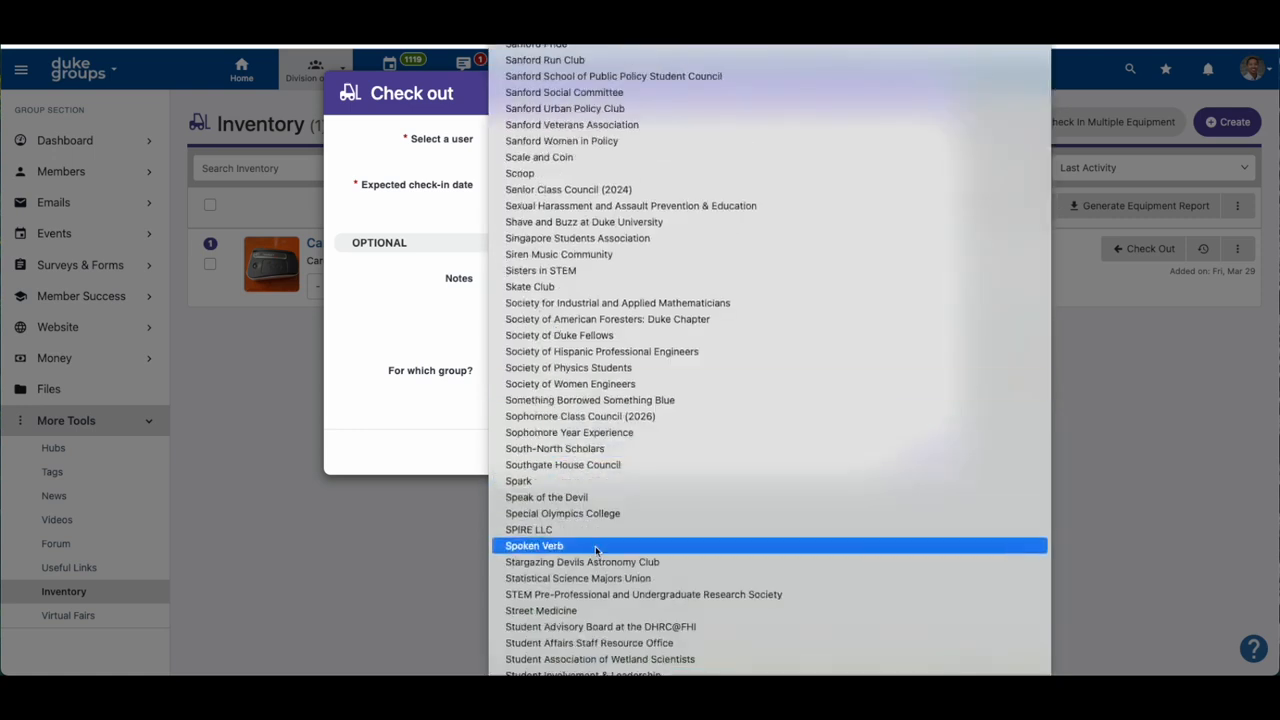
scroll(595, 546, "down", 3)
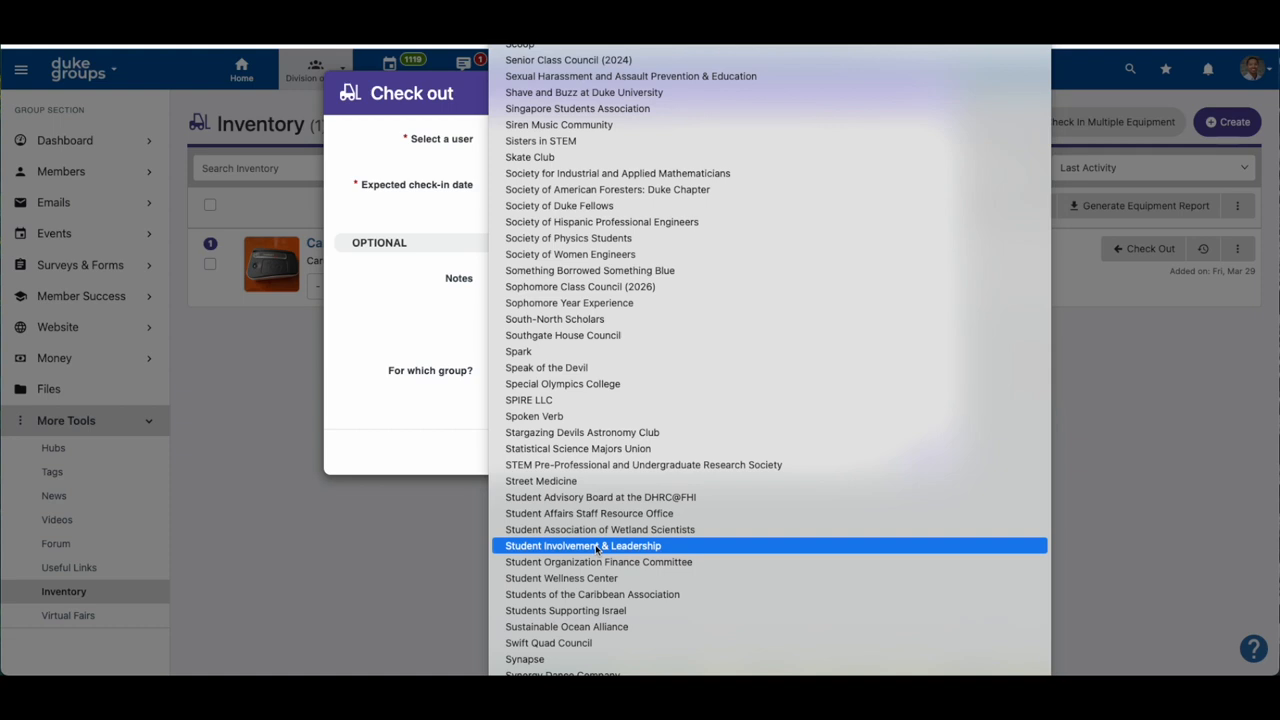
left_click(597, 546)
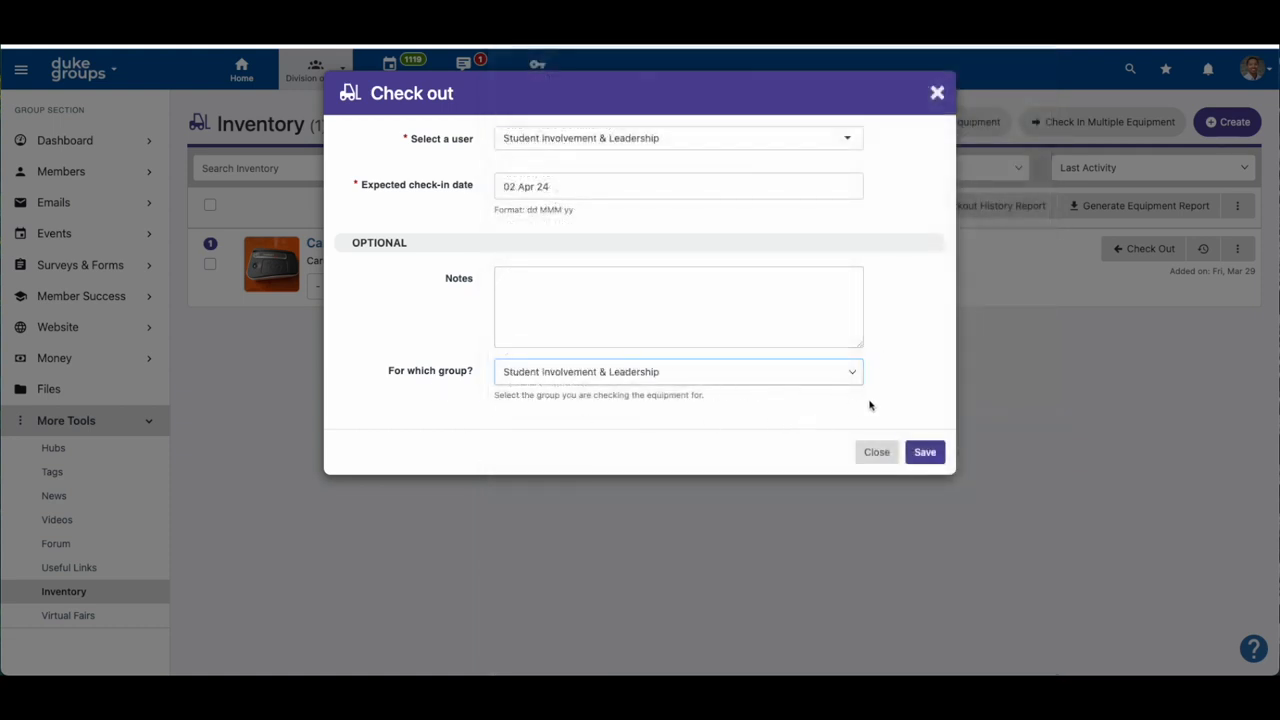
left_click(924, 453)
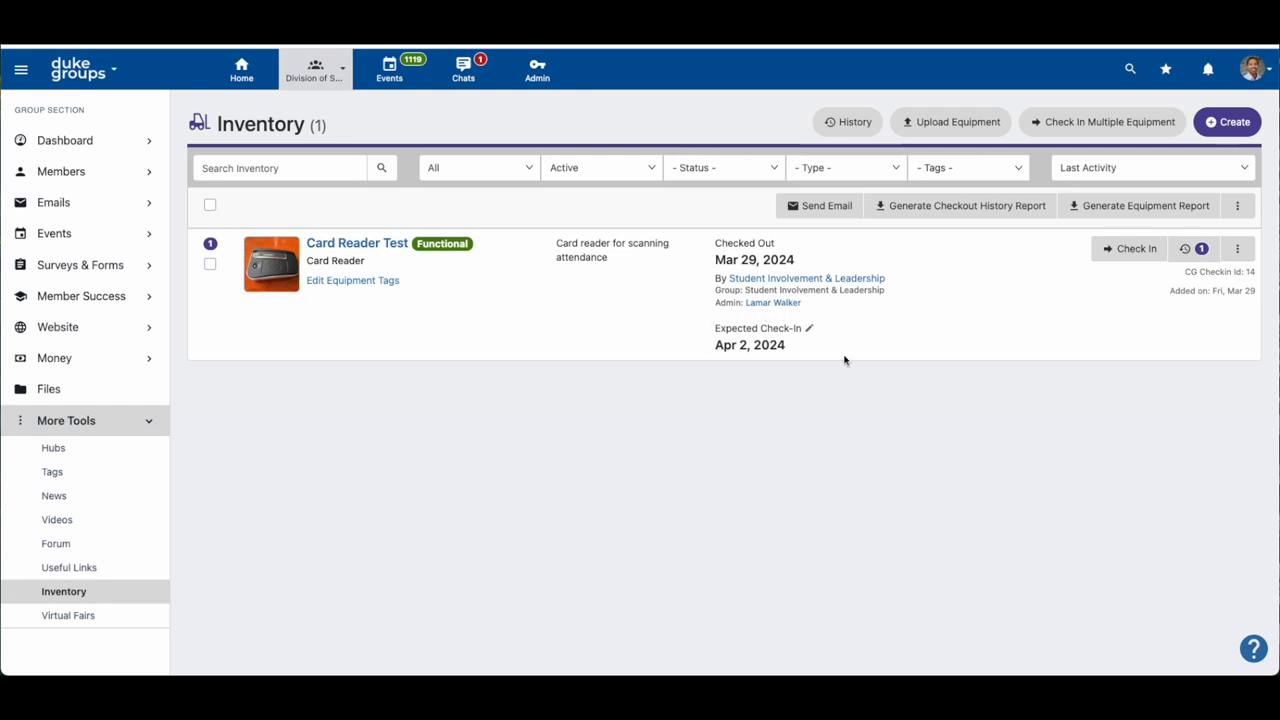
Step: Check in Card Reader Test with a rating of 5 and the note "Returned in good condition"
left_click(1132, 250)
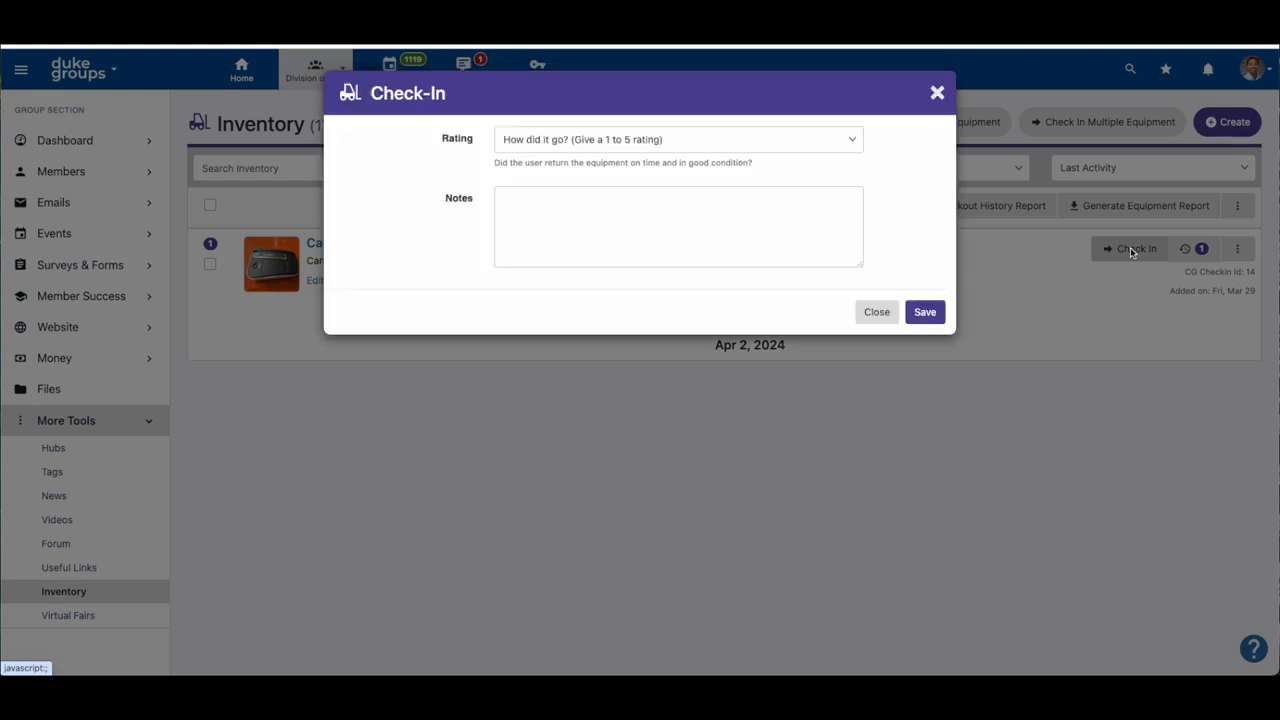
left_click(844, 140)
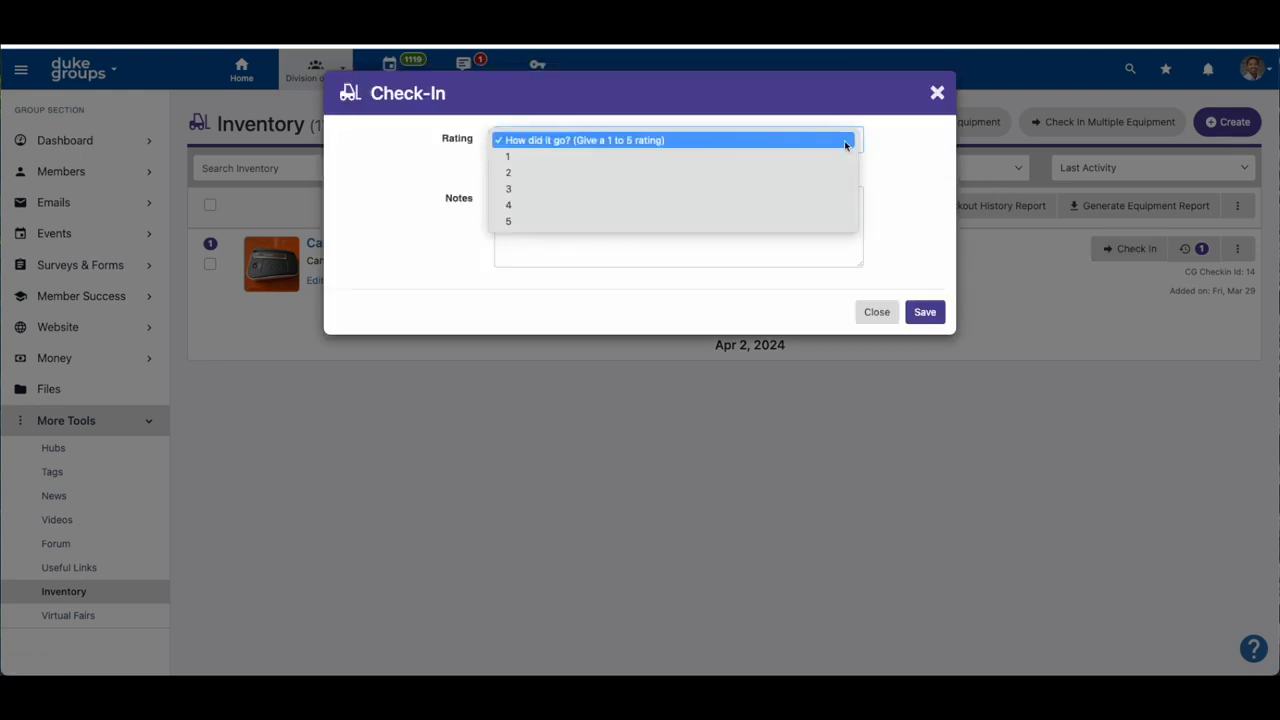
left_click(818, 220)
left_click(756, 234)
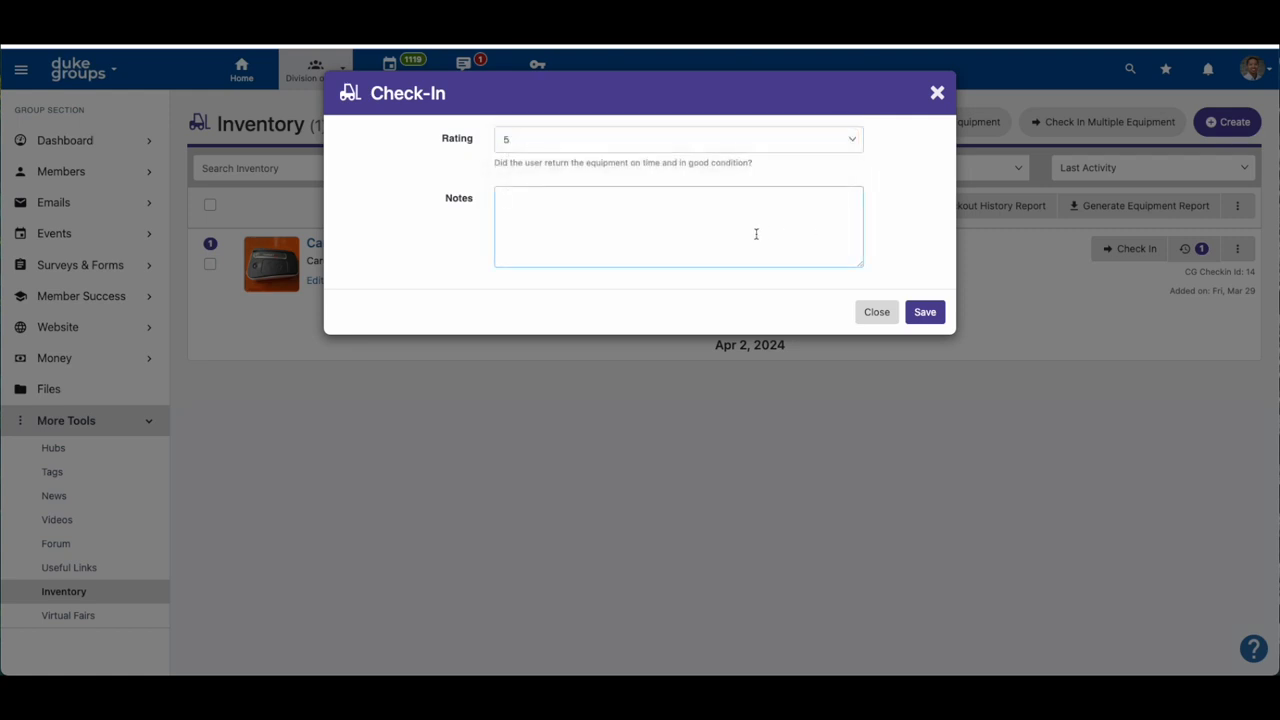
type("Returned in good condition")
left_click(924, 313)
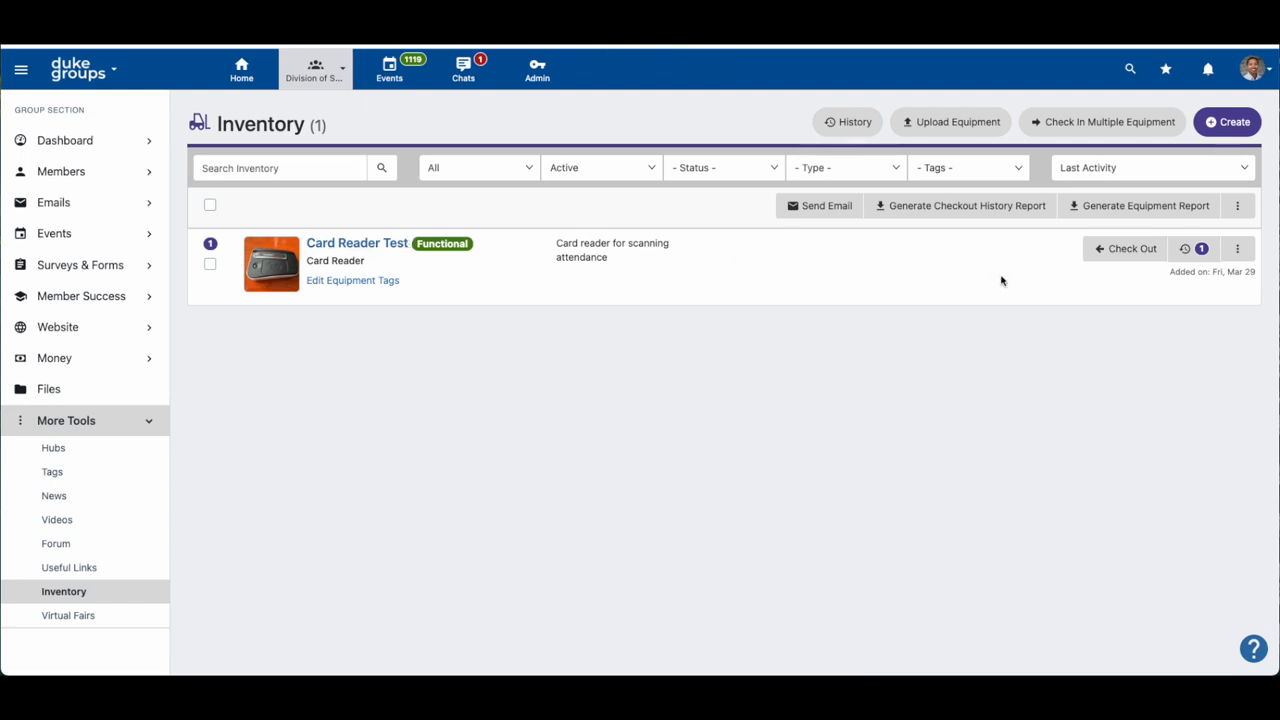
Step: Review Card Reader Test's checkout history and its private notes, and return to the inventory
left_click(1203, 249)
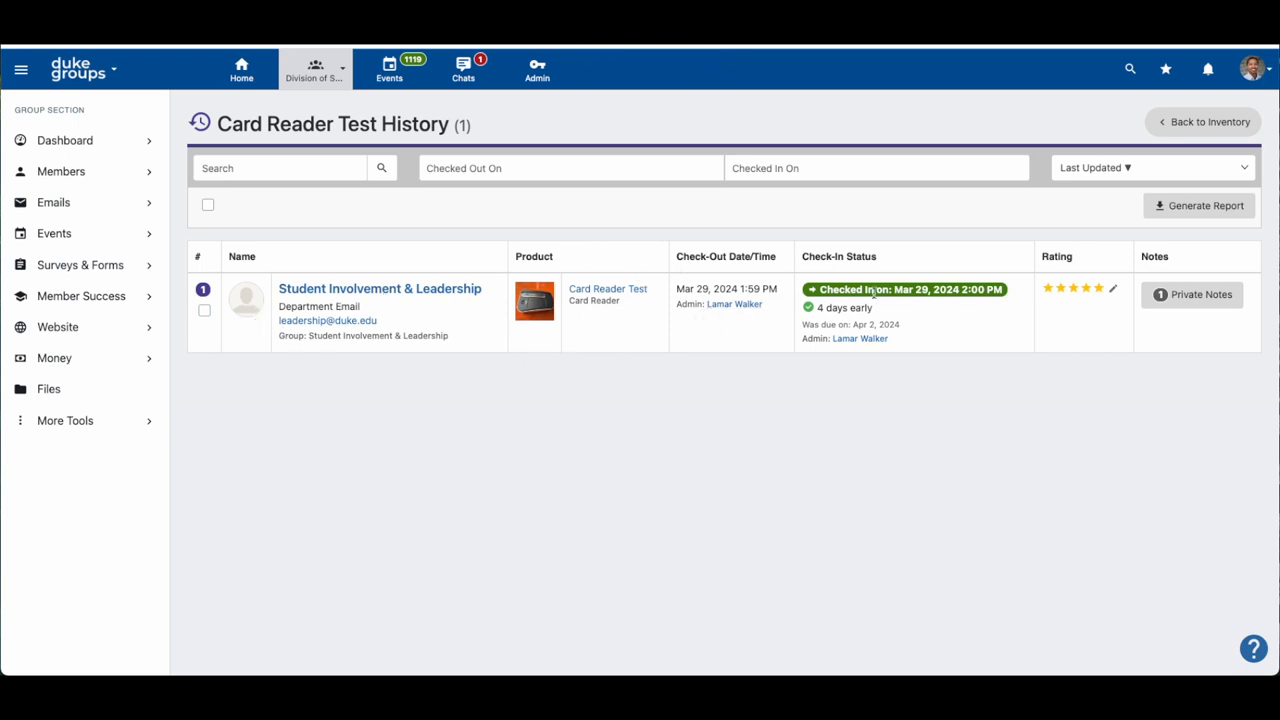
left_click(1192, 300)
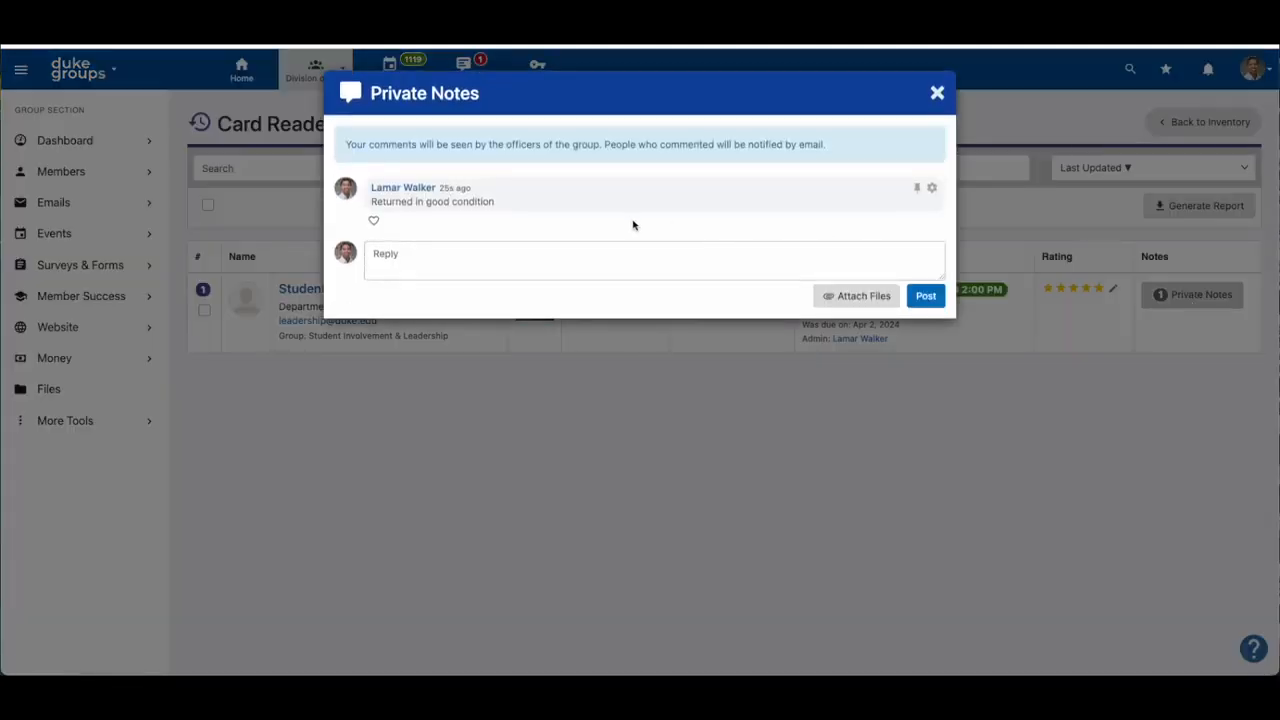
left_click(936, 94)
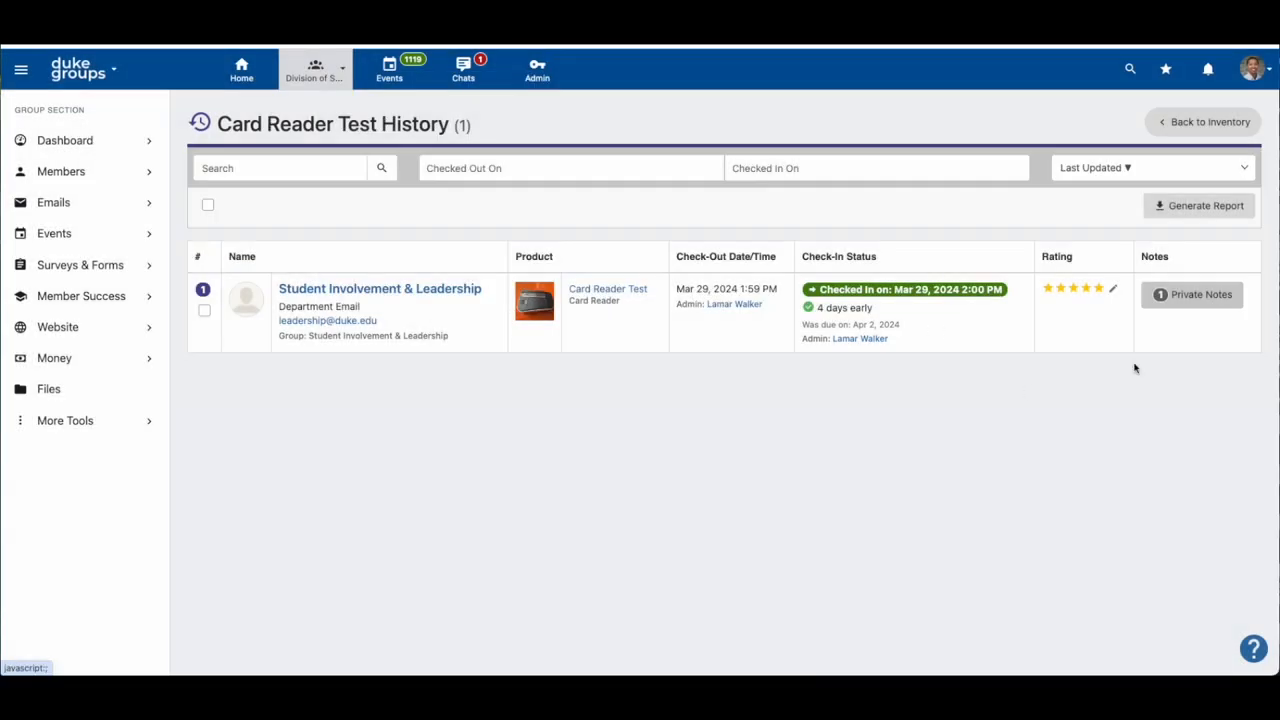
left_click(1207, 122)
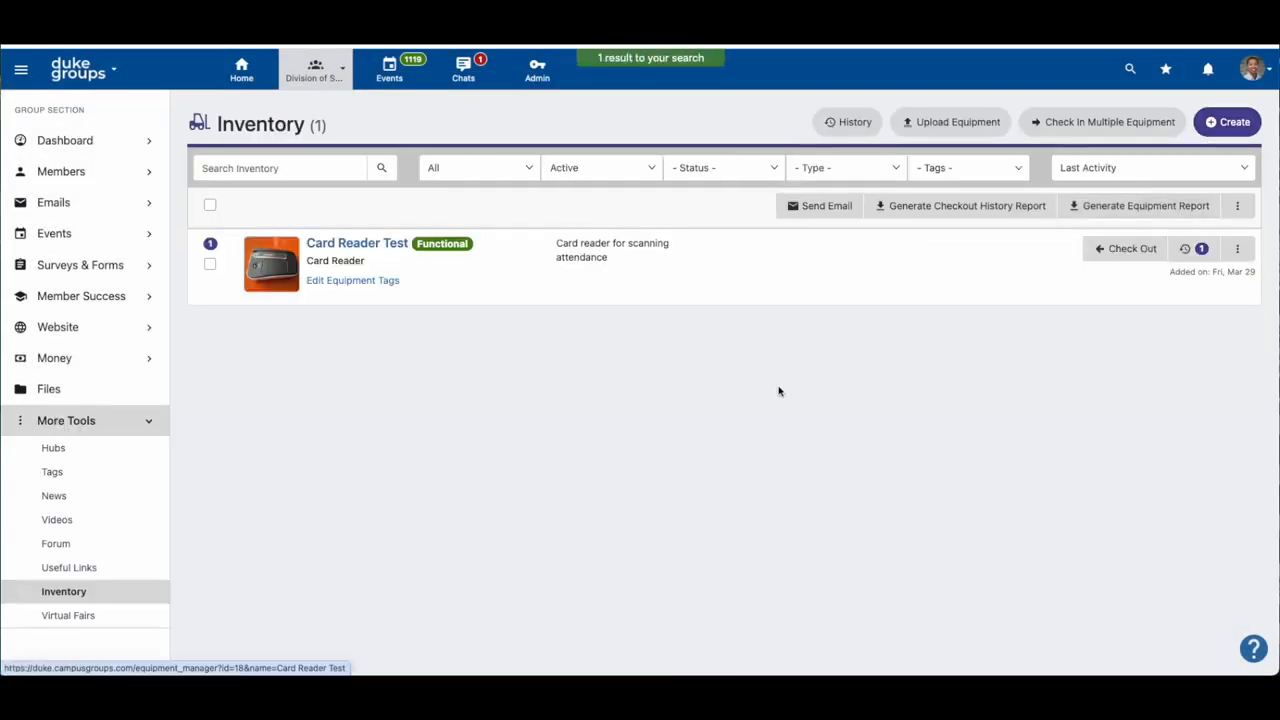
Step: Copy the share link for Card Reader Test and close the sharing dialog
left_click(1240, 252)
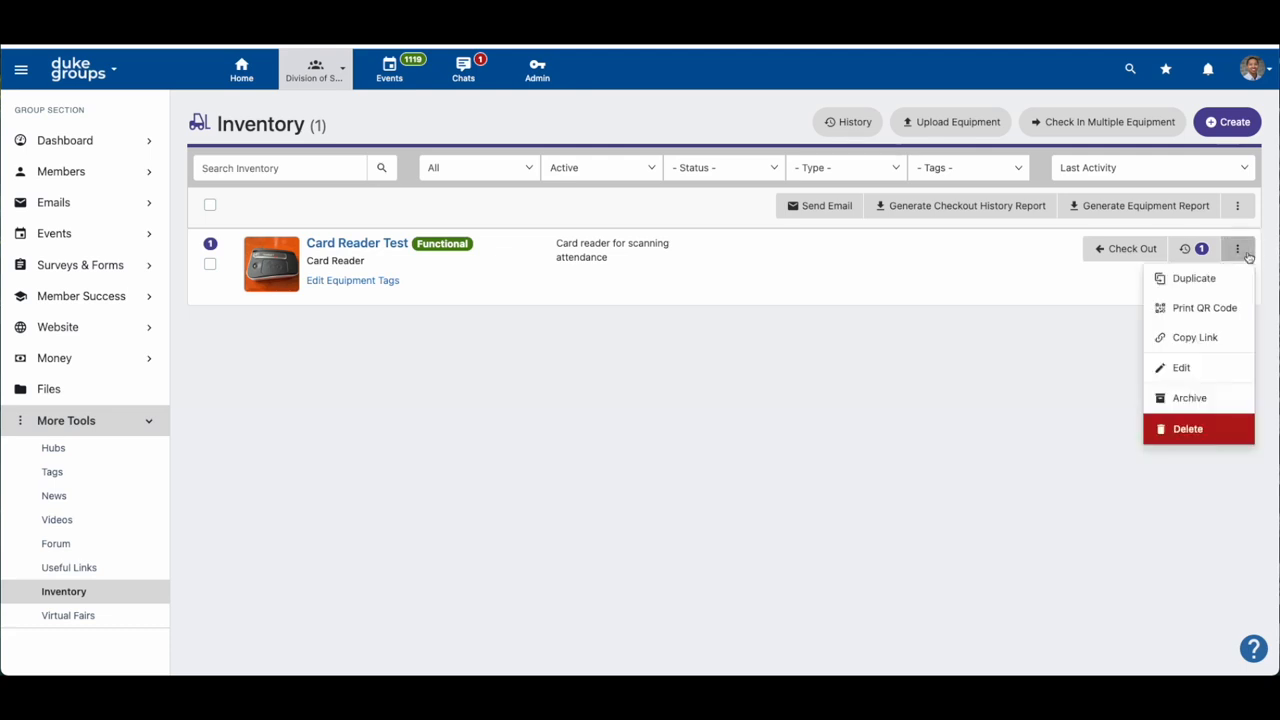
left_click(1234, 337)
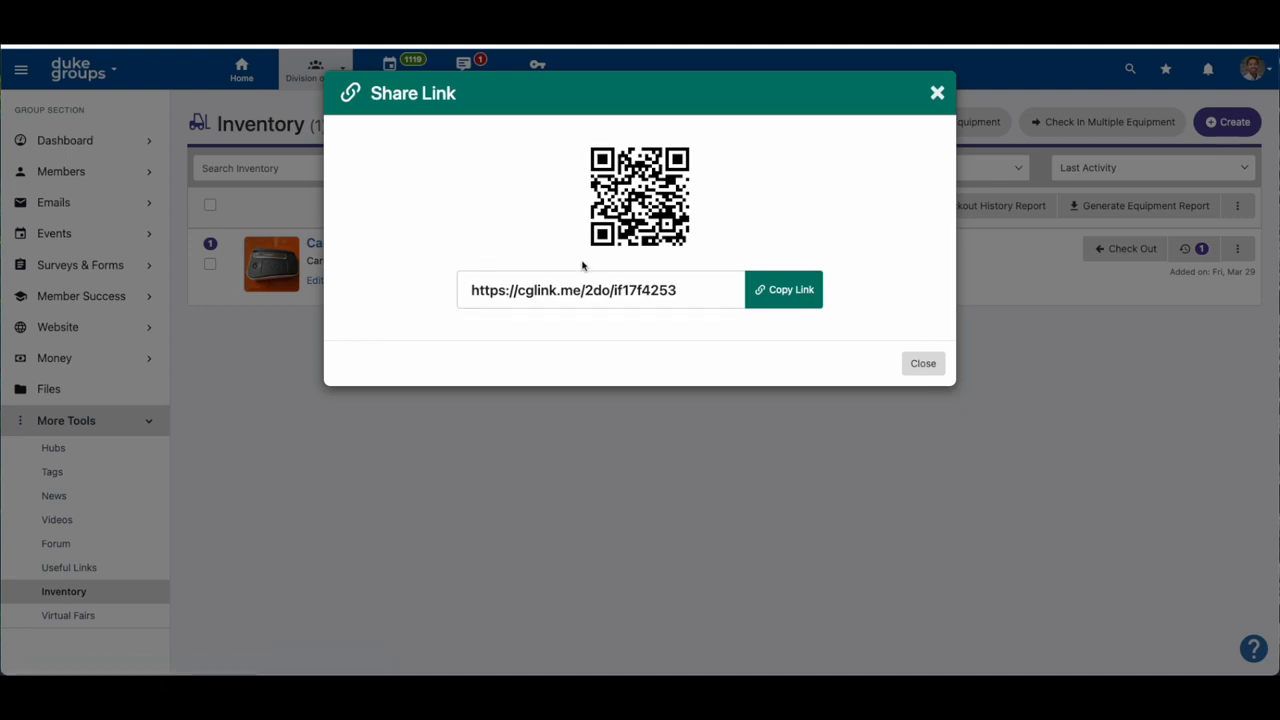
left_click(783, 296)
left_click(921, 362)
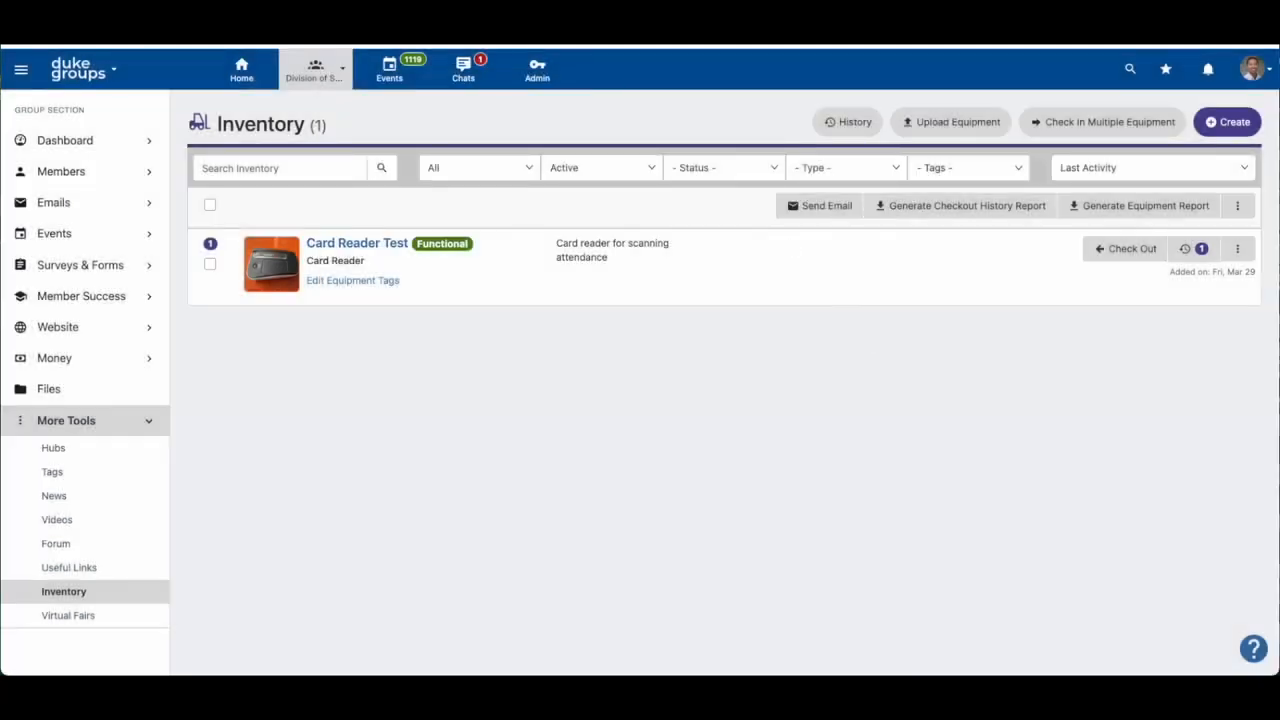
Step: Open the copied link in a new browser tab to view the item's checkout form, and close that tab
key("super+t")
key("super+v")
key("Return")
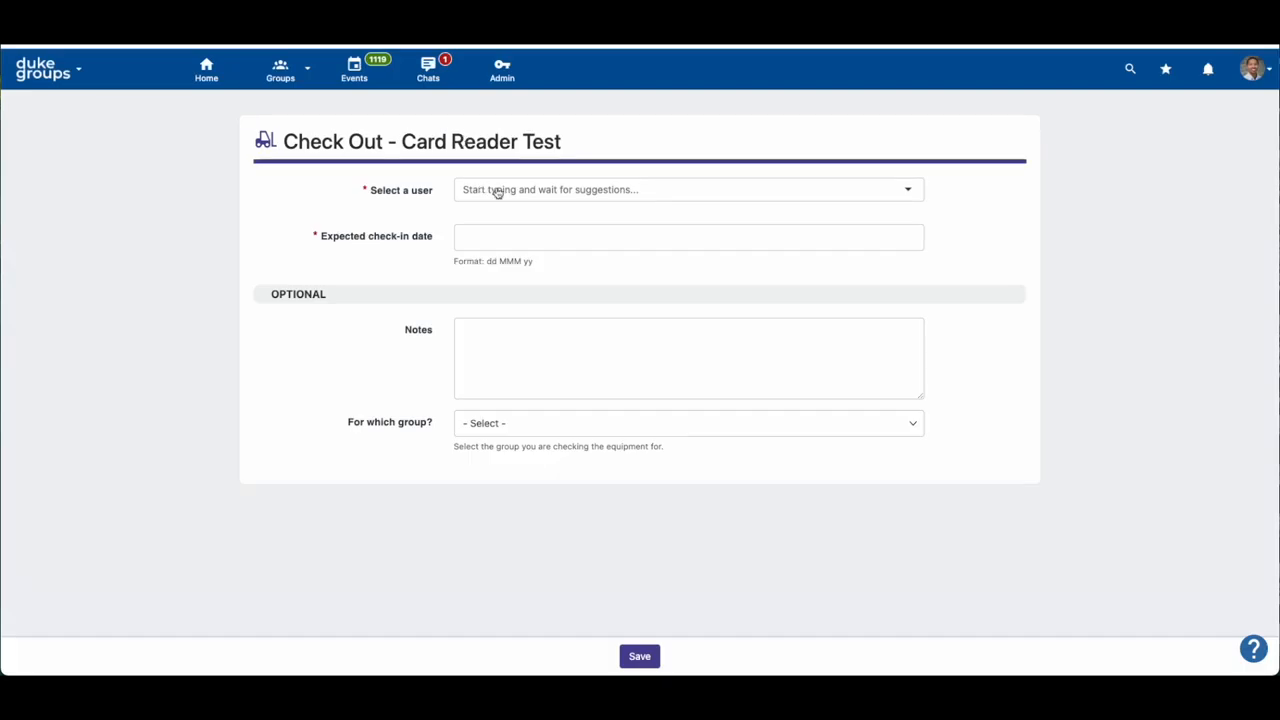
key("super+w")
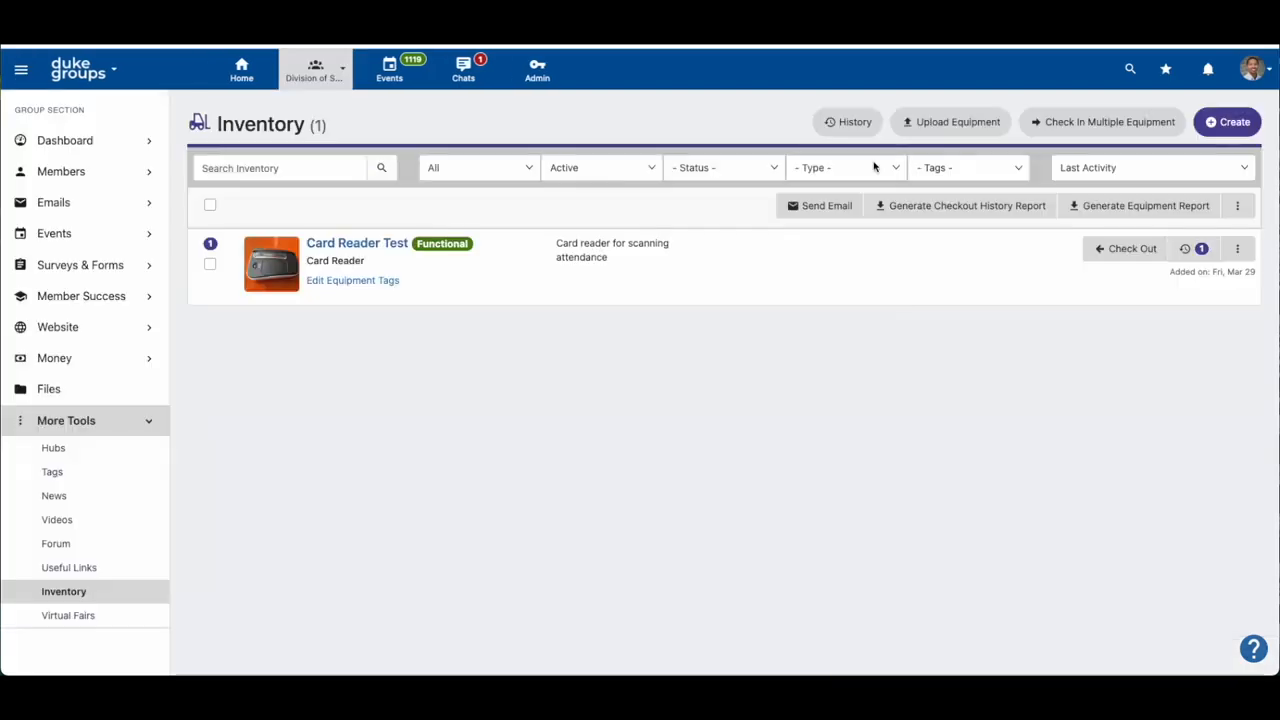
Step: Generate the printable QR code PDF for Card Reader Test
left_click(1240, 249)
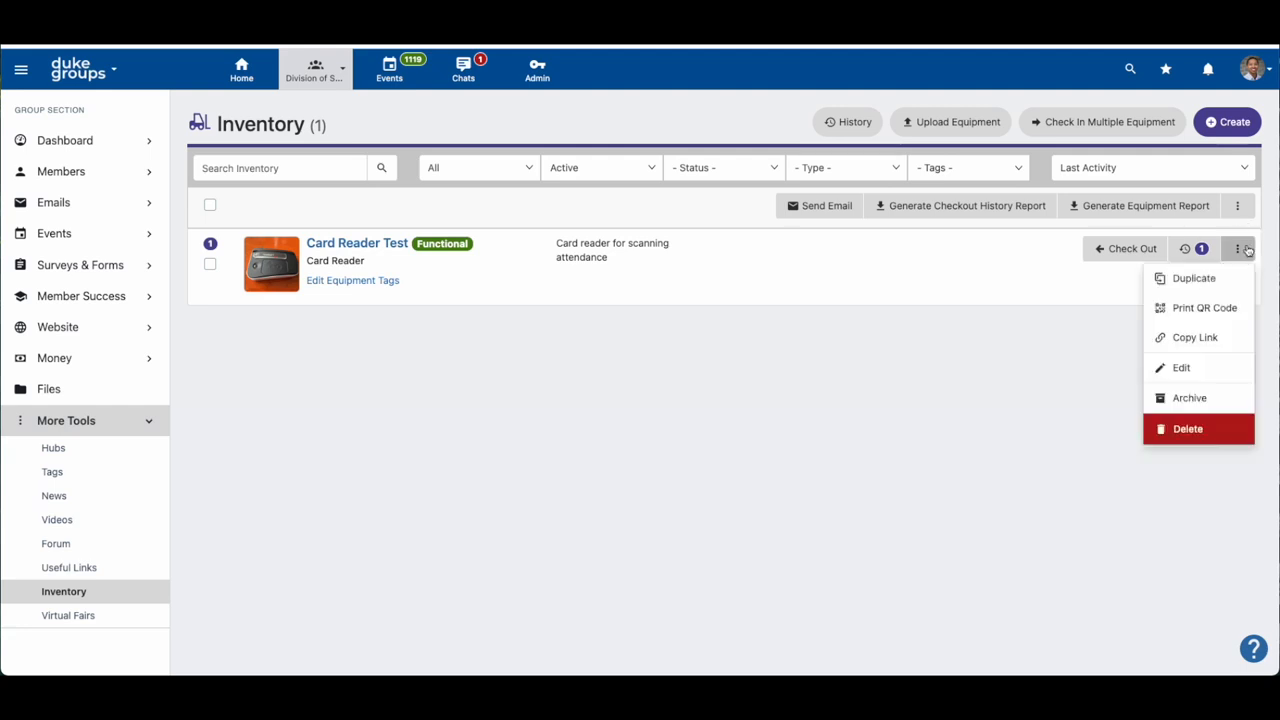
left_click(1220, 306)
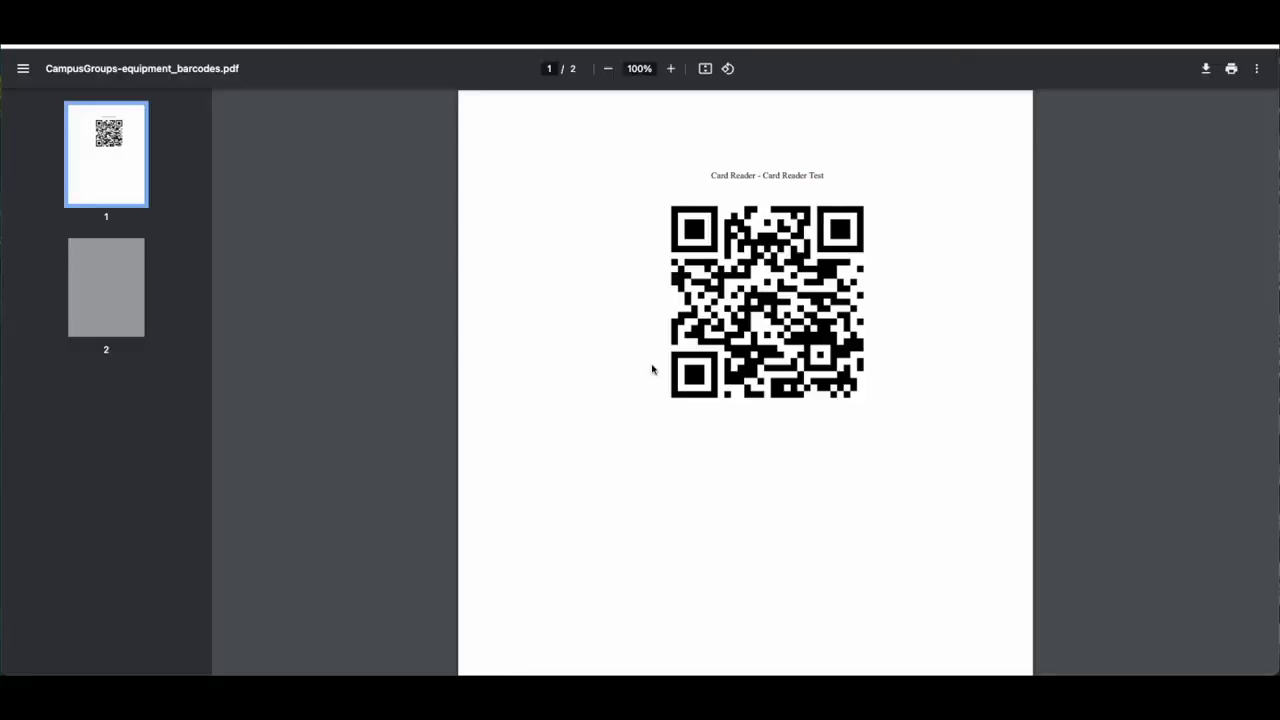